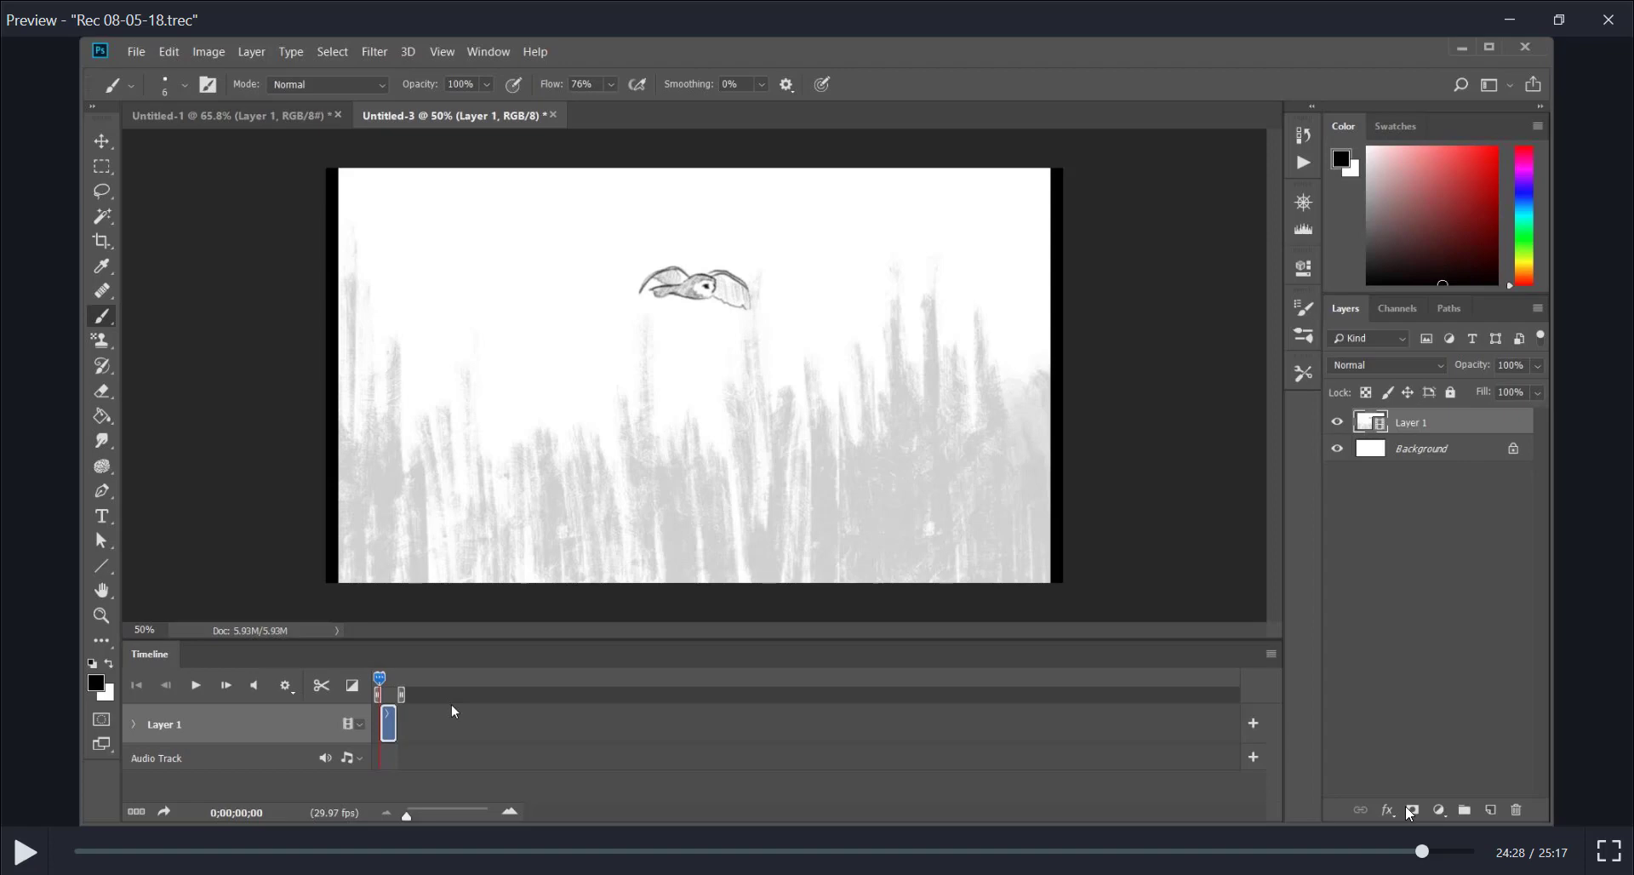
Play the flying owl animation up to 24:39, pause it and go back to the wing flap sketches at 24:10
{"action": "left_click", "coordinate": [28, 852]}
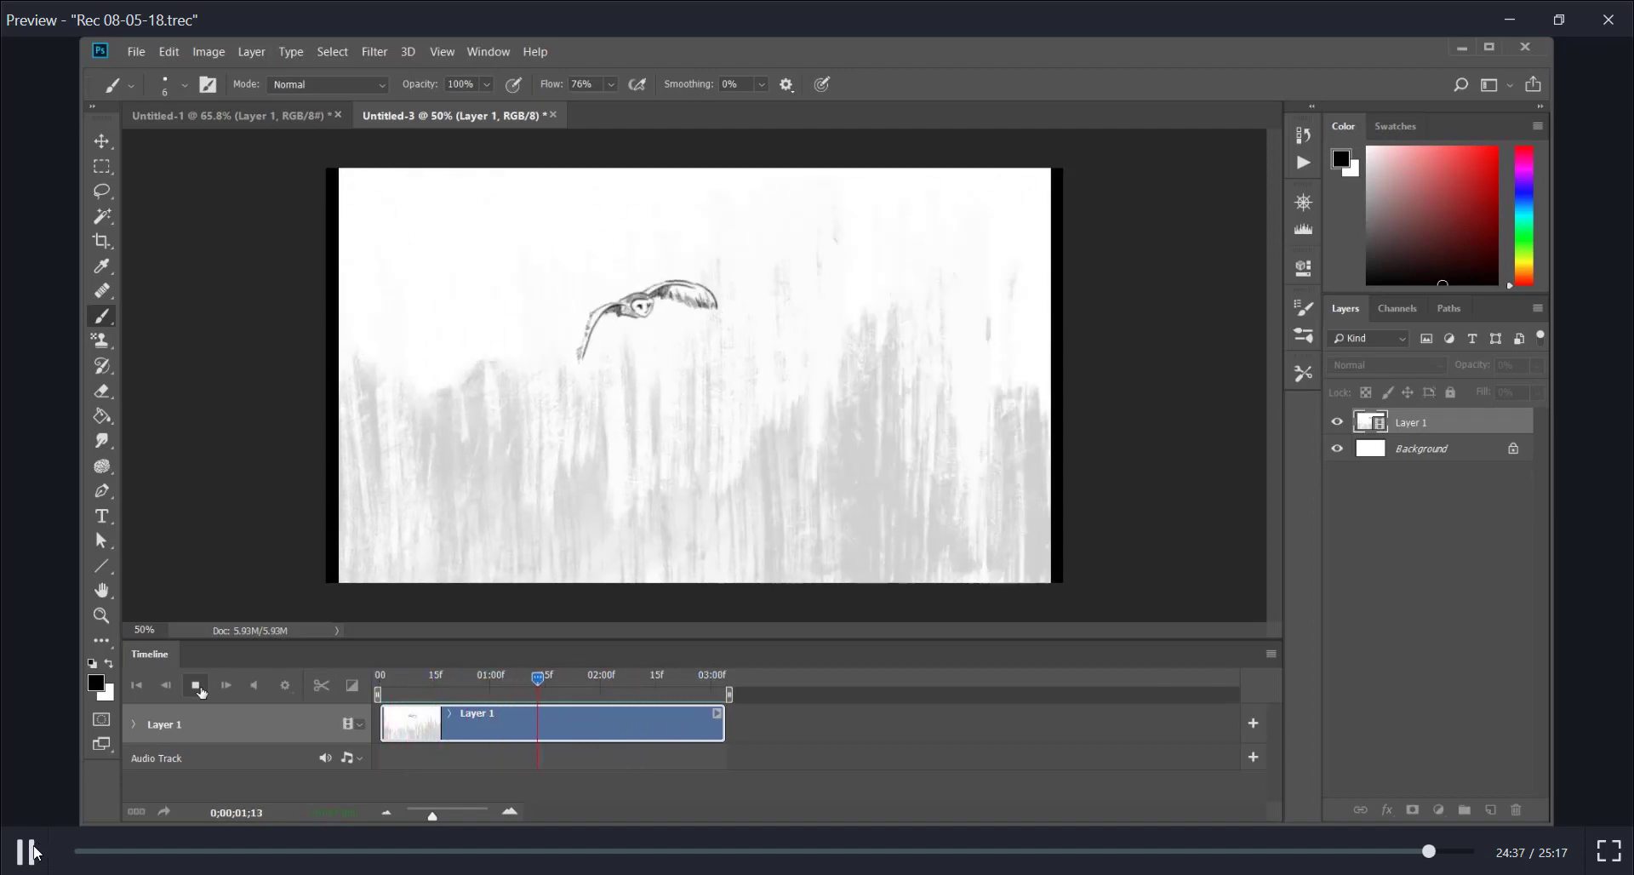
{"action": "left_click", "coordinate": [38, 854]}
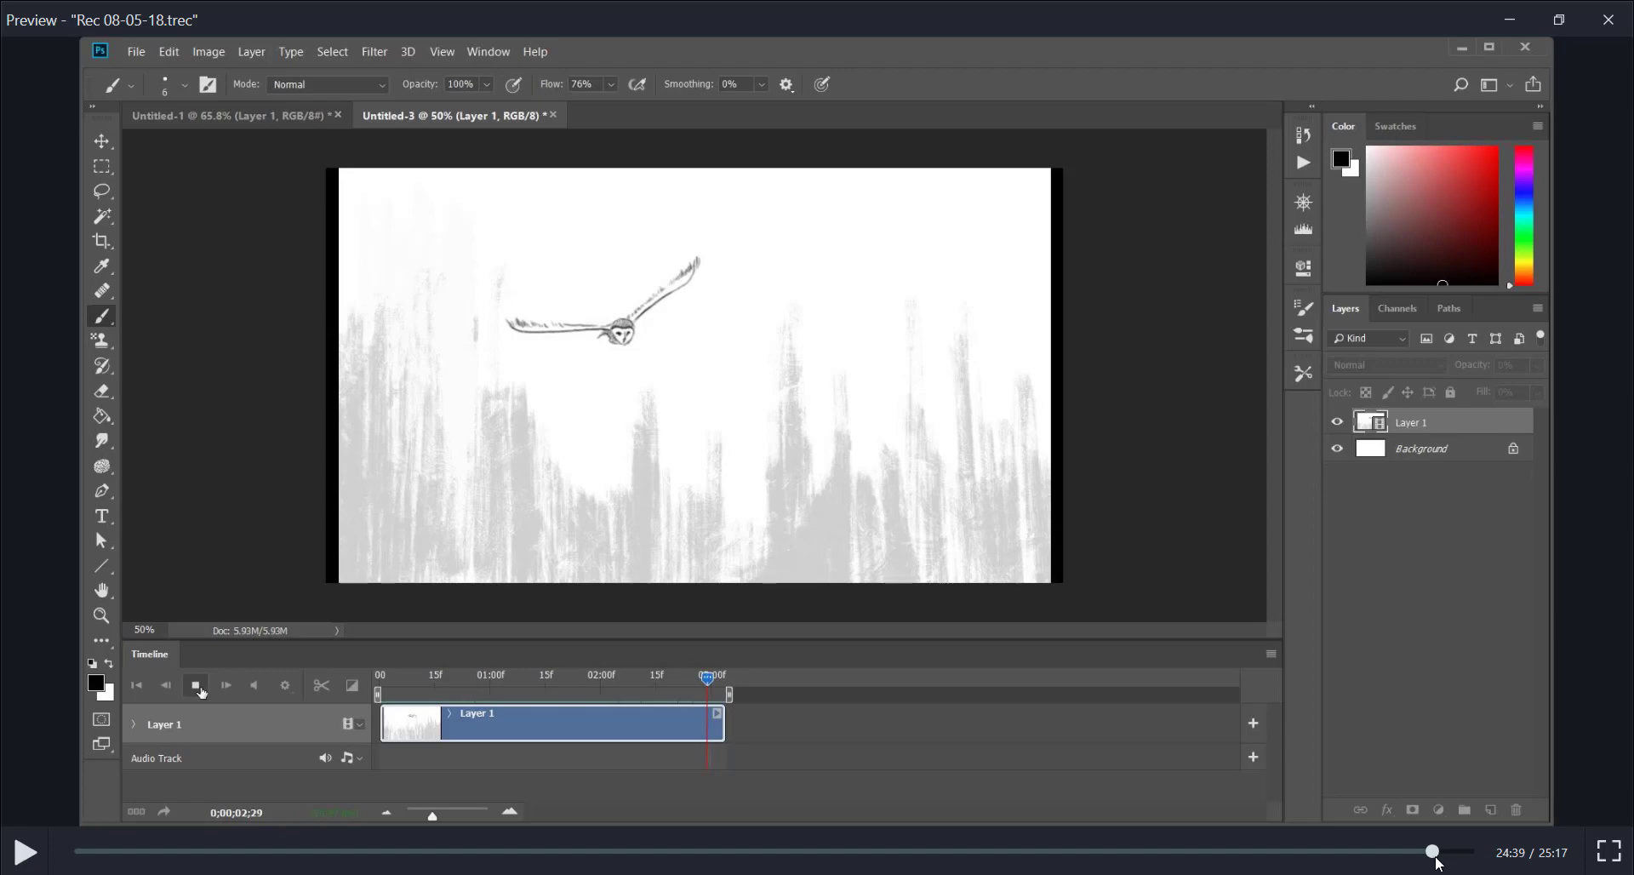
{"action": "mouse_move", "coordinate": [1433, 852]}
{"action": "left_mouse_down"}
{"action": "mouse_move", "coordinate": [1477, 857]}
{"action": "mouse_move", "coordinate": [1410, 860]}
{"action": "left_mouse_up"}
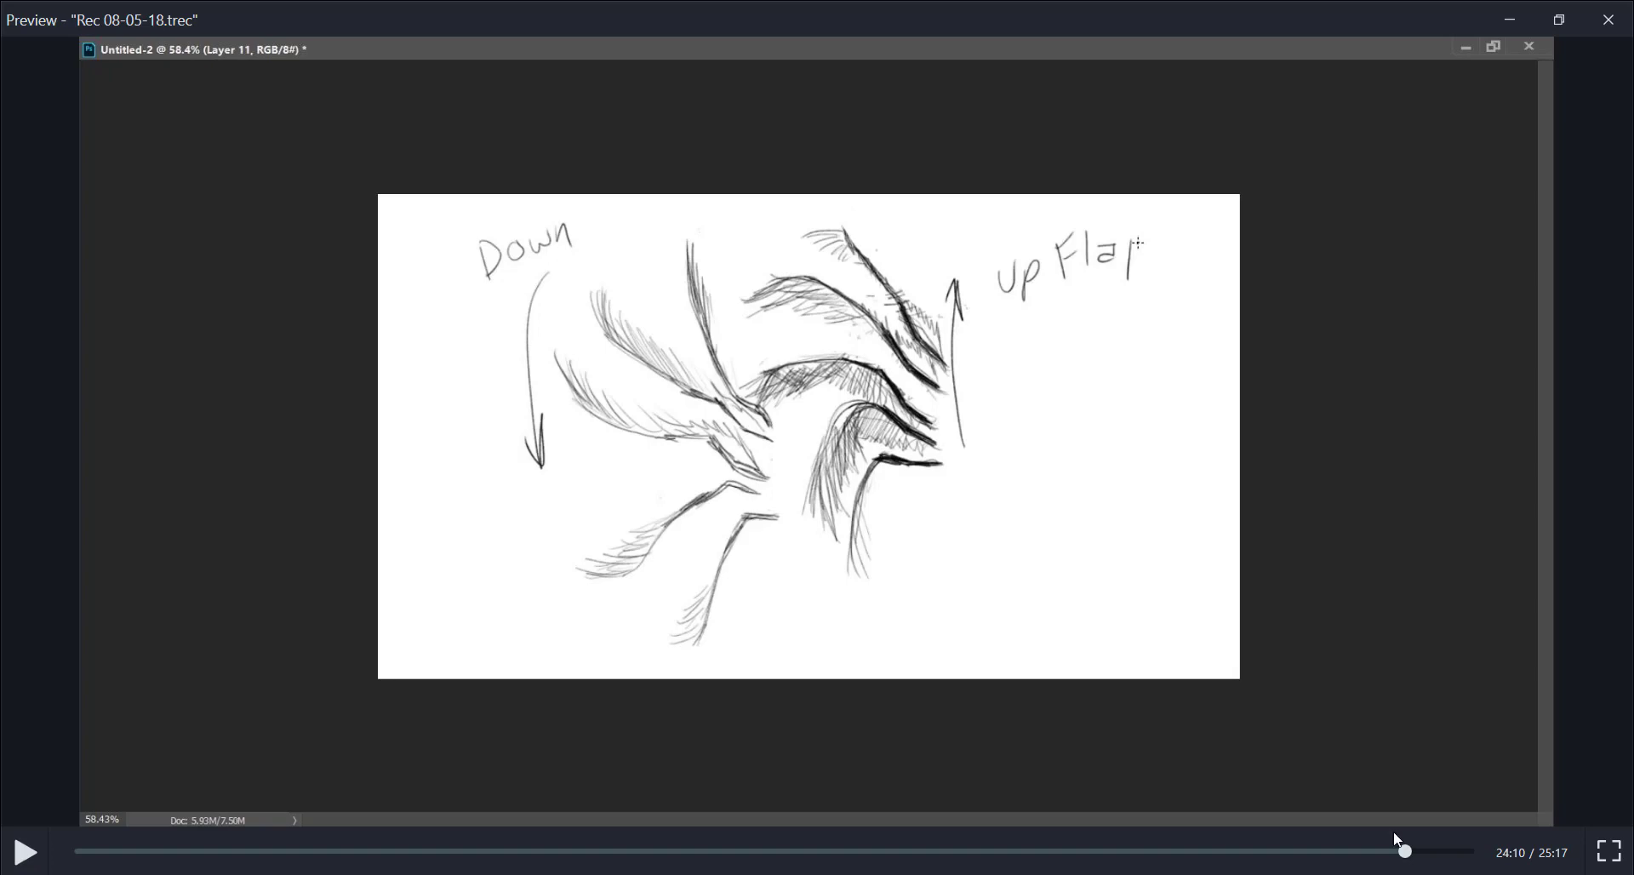
Play the recording from 24:52 to its end and return to the dancing figure at 25:05
{"action": "left_click_drag", "start_coordinate": [1408, 852], "coordinate": [1450, 828]}
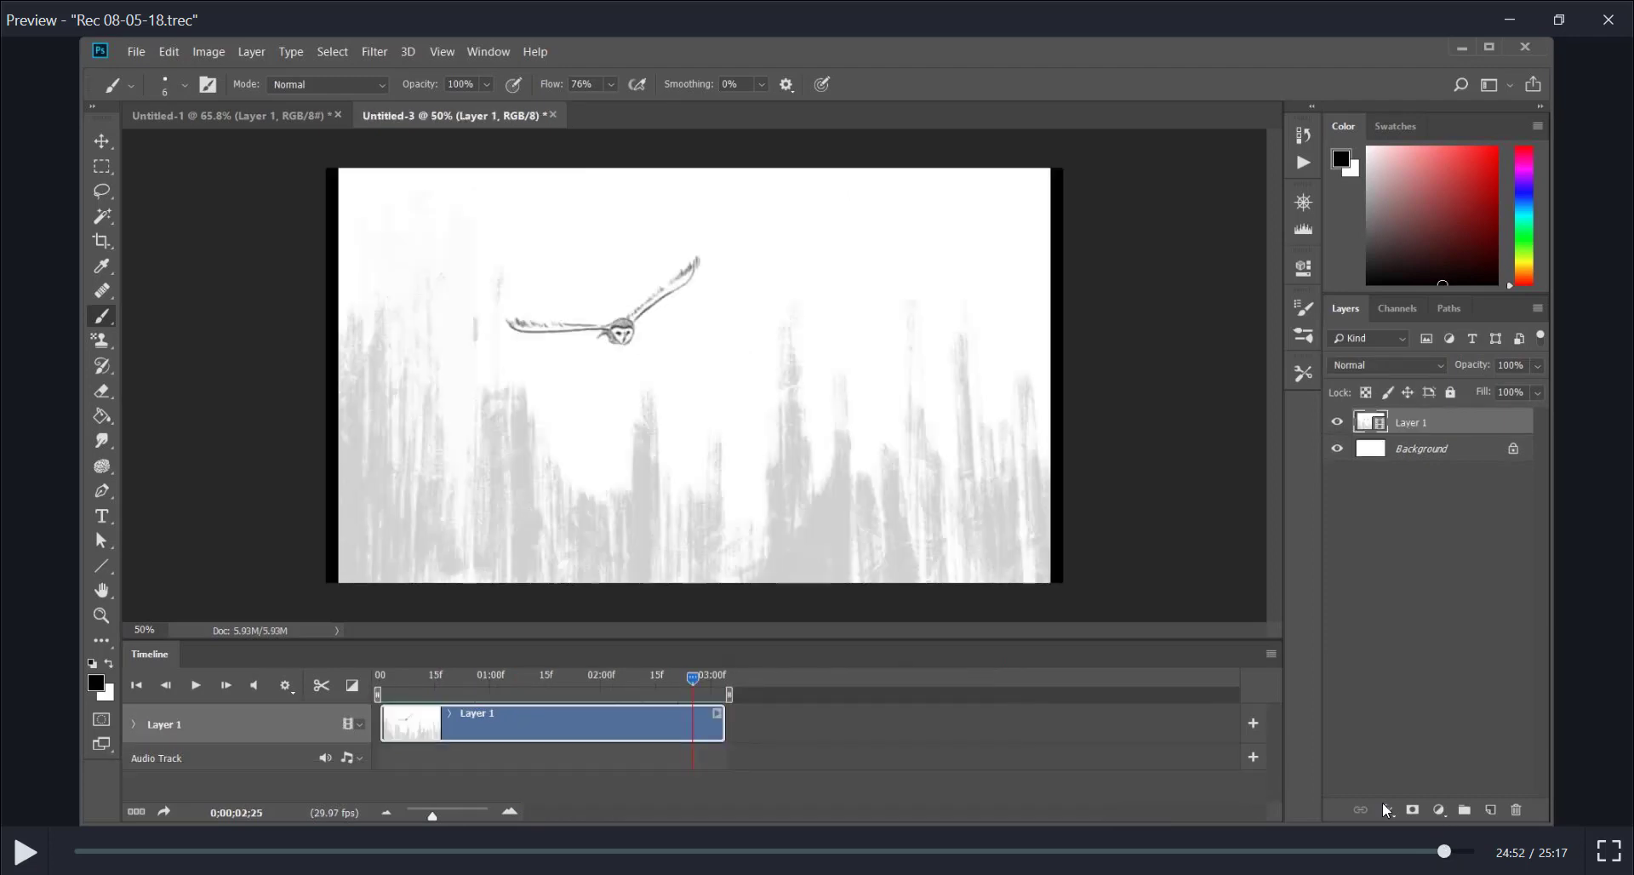
{"action": "left_click", "coordinate": [27, 851]}
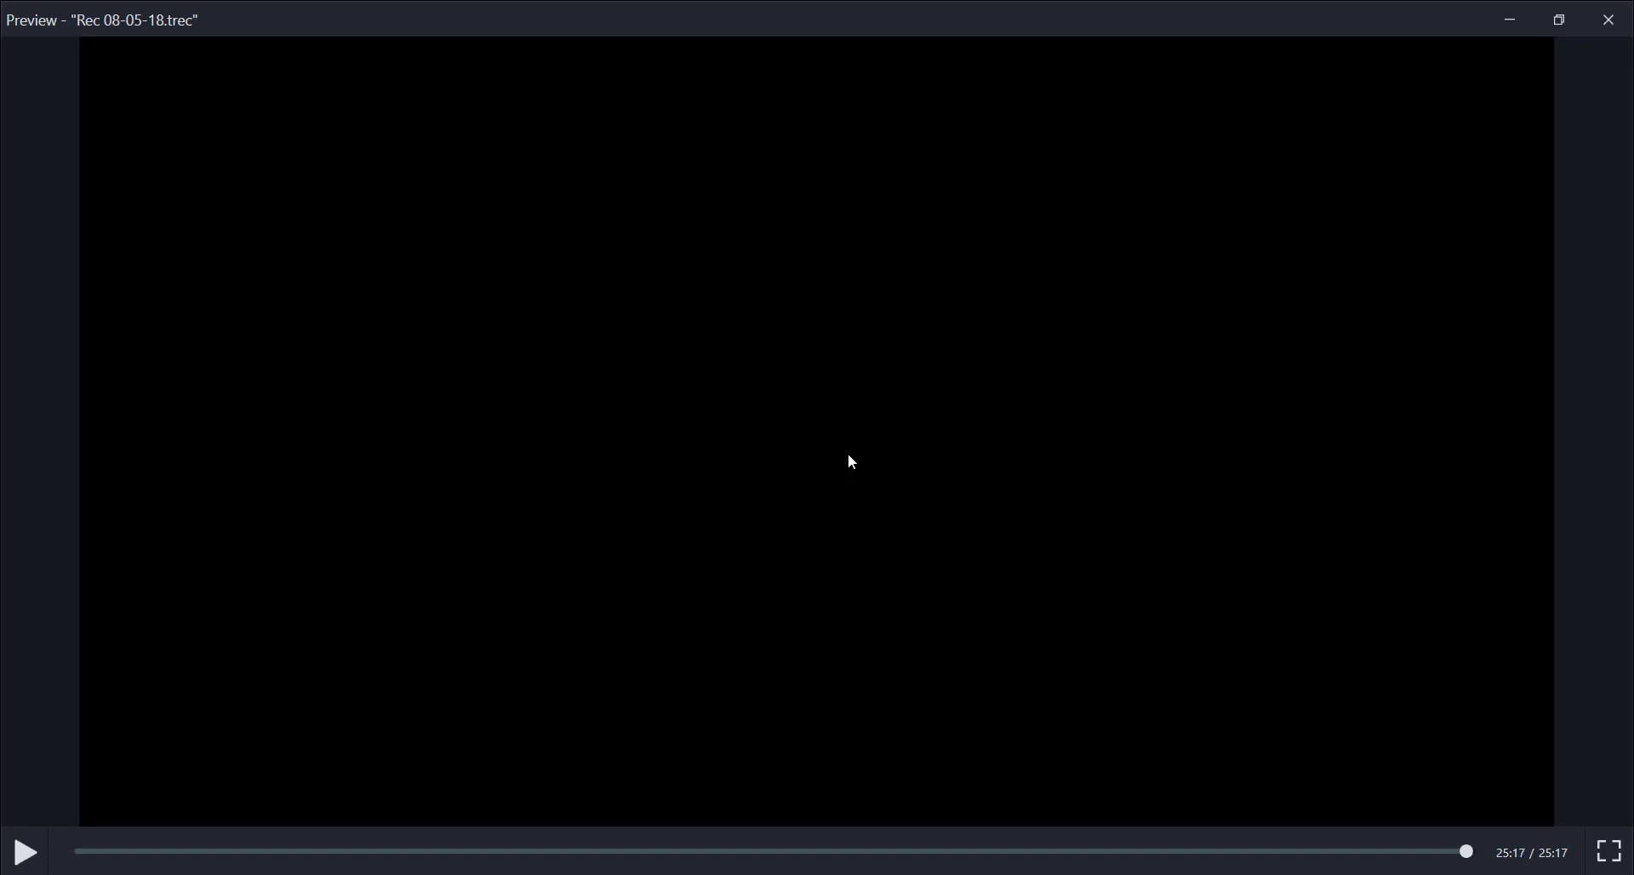
{"action": "mouse_move", "coordinate": [1469, 848]}
{"action": "left_mouse_down"}
{"action": "mouse_move", "coordinate": [1444, 852]}
{"action": "mouse_move", "coordinate": [1458, 846]}
{"action": "left_mouse_up"}
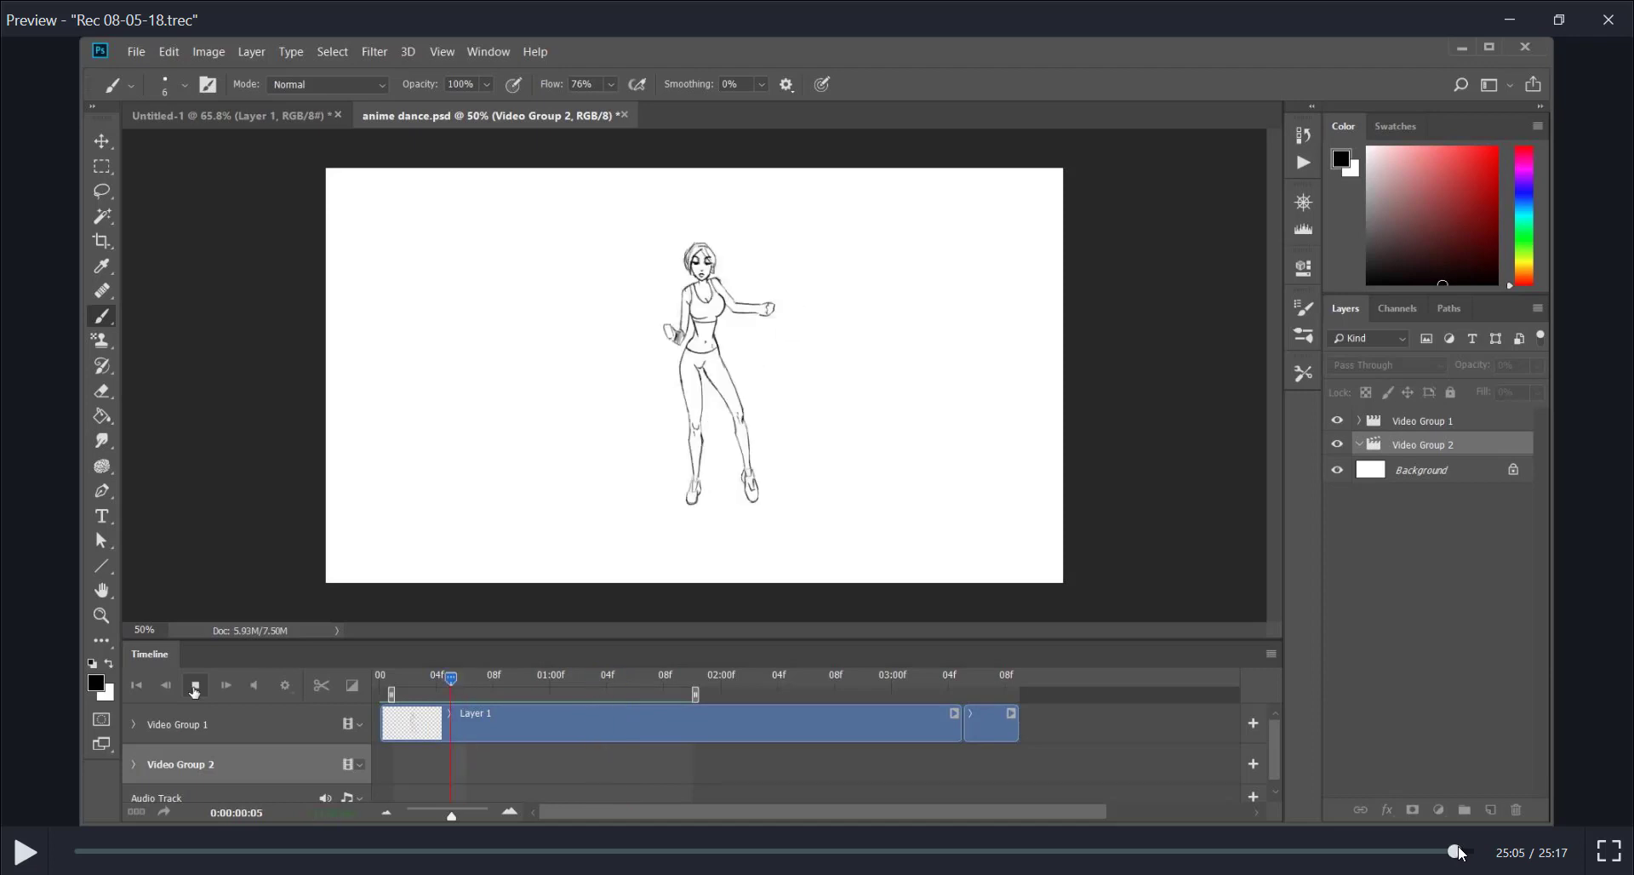
Rewind the recording to the first bird sketch at 00:14 and play it from there, pausing at 00:22 before resuming
{"action": "left_click_drag", "start_coordinate": [1459, 845], "coordinate": [568, 849]}
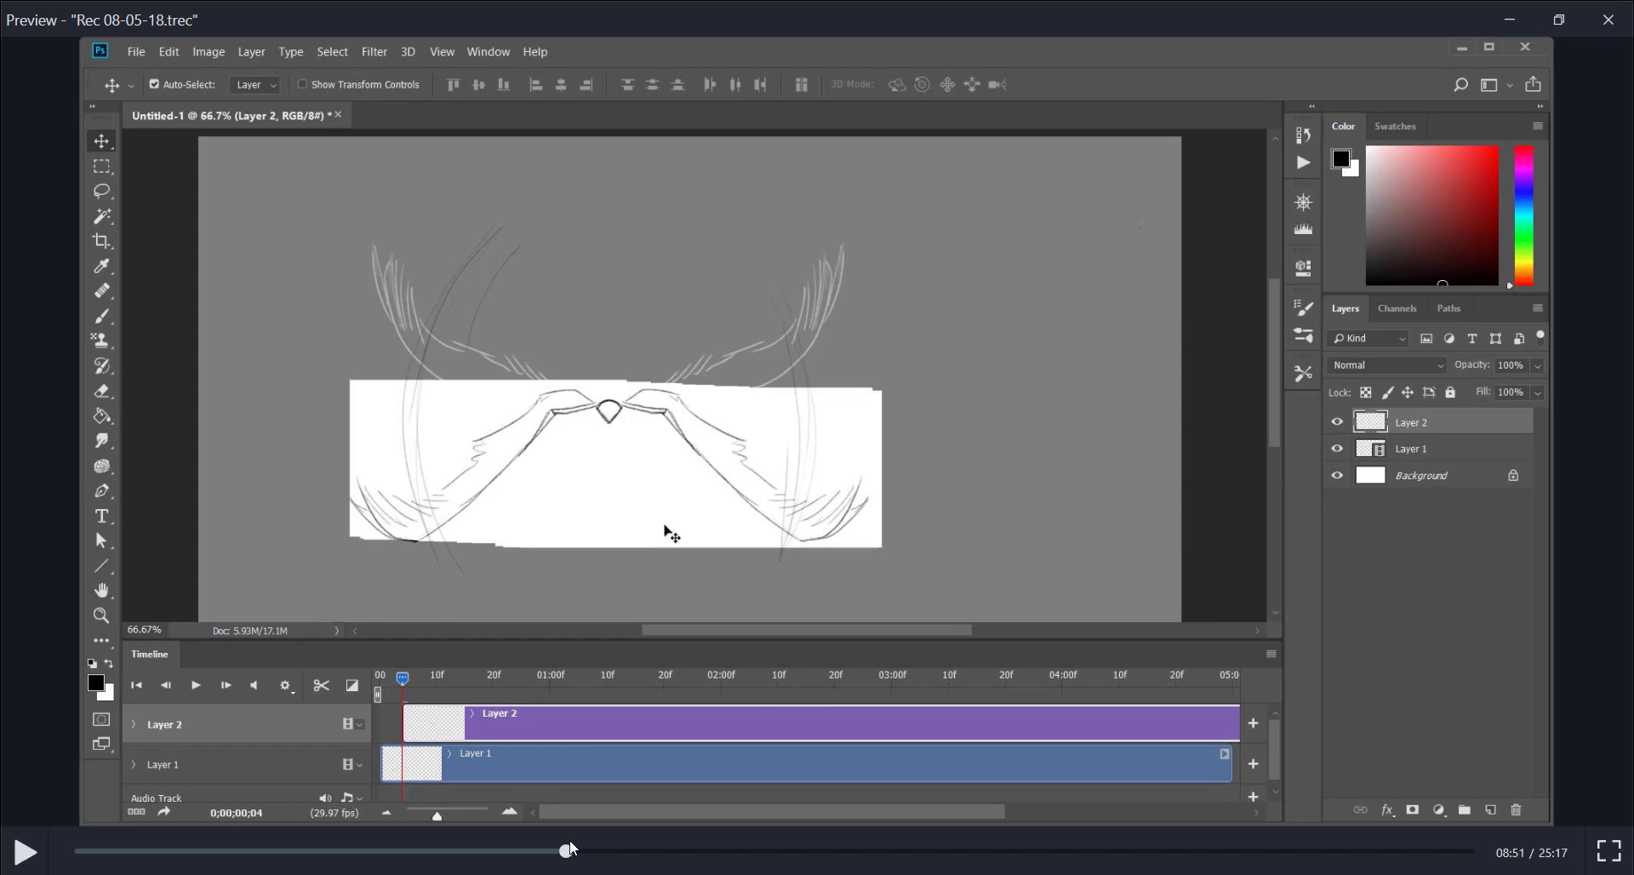
{"action": "mouse_move", "coordinate": [569, 848]}
{"action": "left_mouse_down"}
{"action": "mouse_move", "coordinate": [79, 848]}
{"action": "mouse_move", "coordinate": [97, 849]}
{"action": "left_mouse_up"}
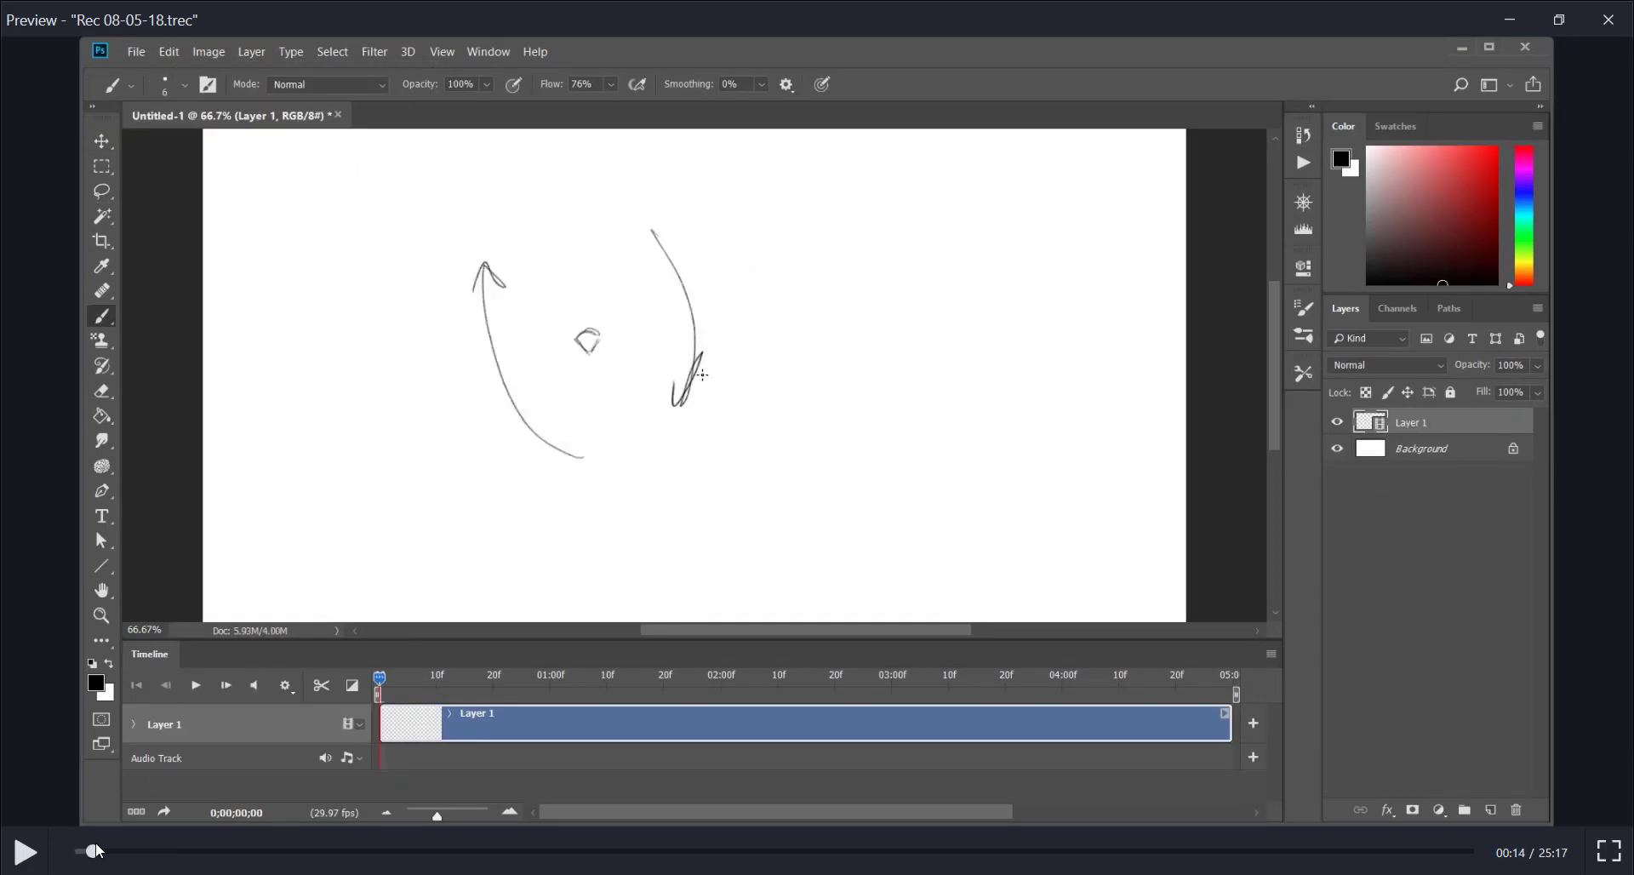
{"action": "left_click", "coordinate": [25, 853]}
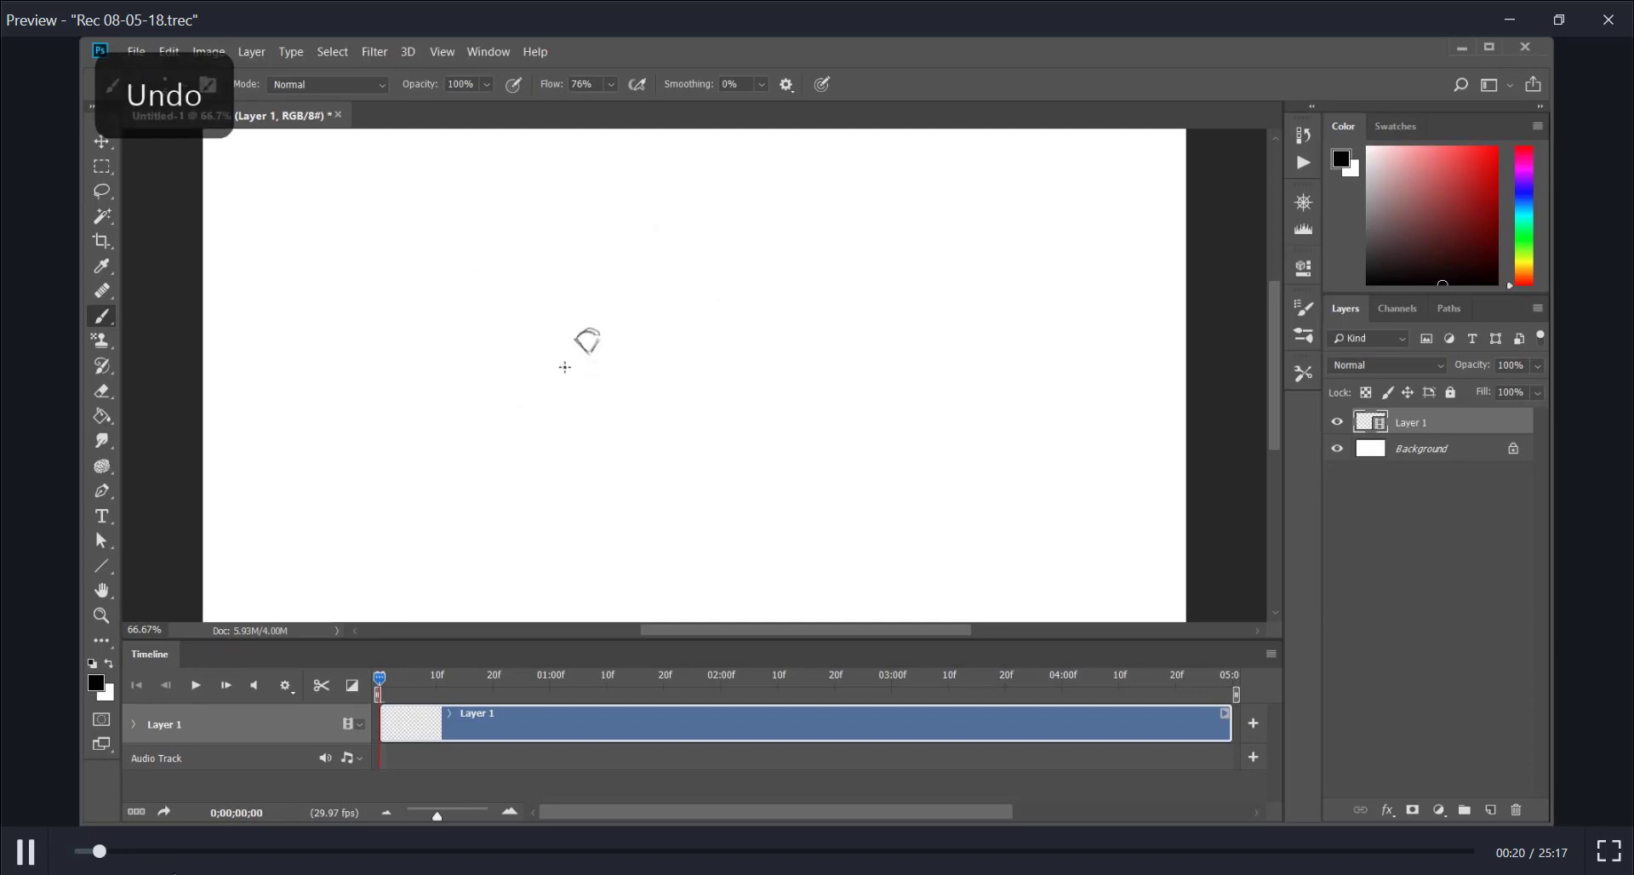
{"action": "left_click", "coordinate": [31, 852]}
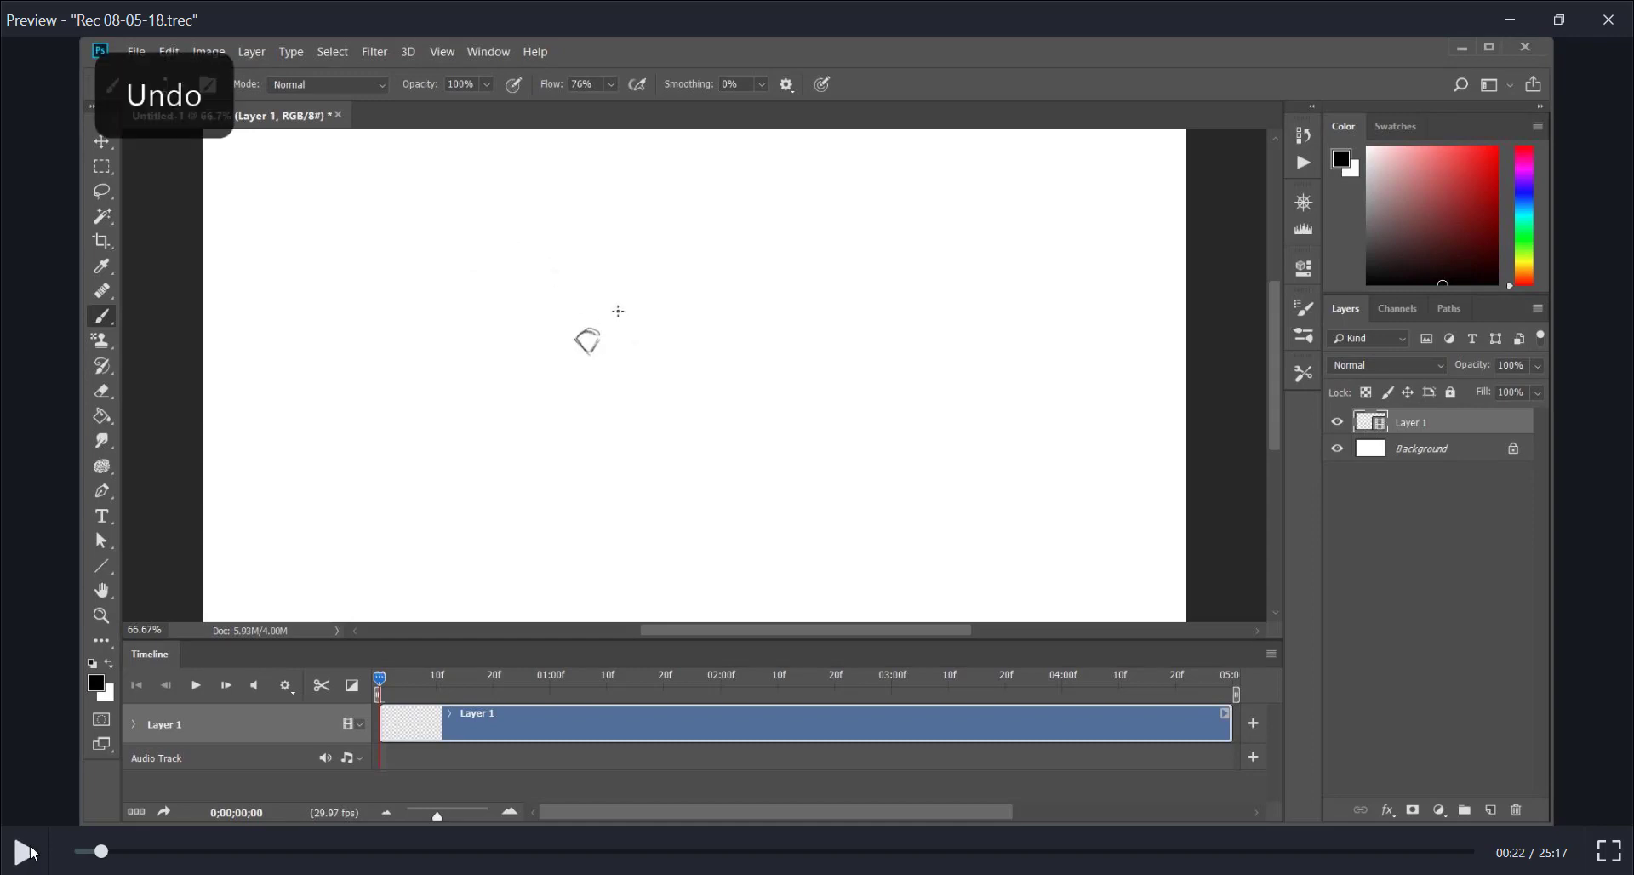
{"action": "left_click", "coordinate": [31, 852]}
{"action": "left_click", "coordinate": [30, 853]}
{"action": "left_click", "coordinate": [26, 852]}
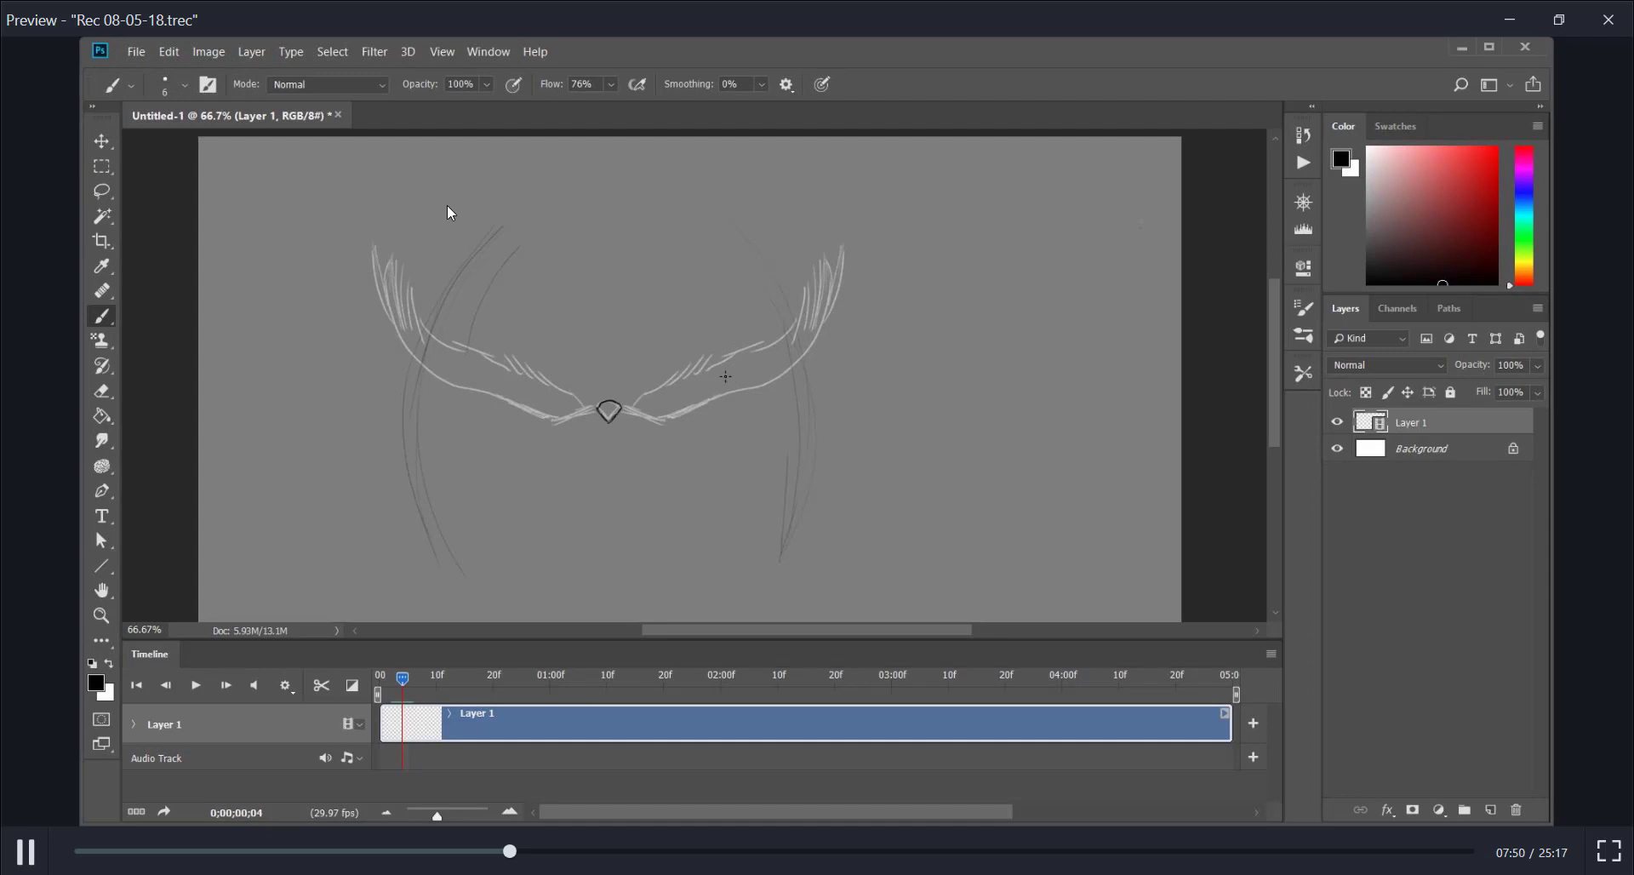
Skip ahead to the lowered-wings frame at 10:53 and play the recording briefly, pausing at 10:57
{"action": "left_click_drag", "start_coordinate": [510, 851], "coordinate": [638, 845]}
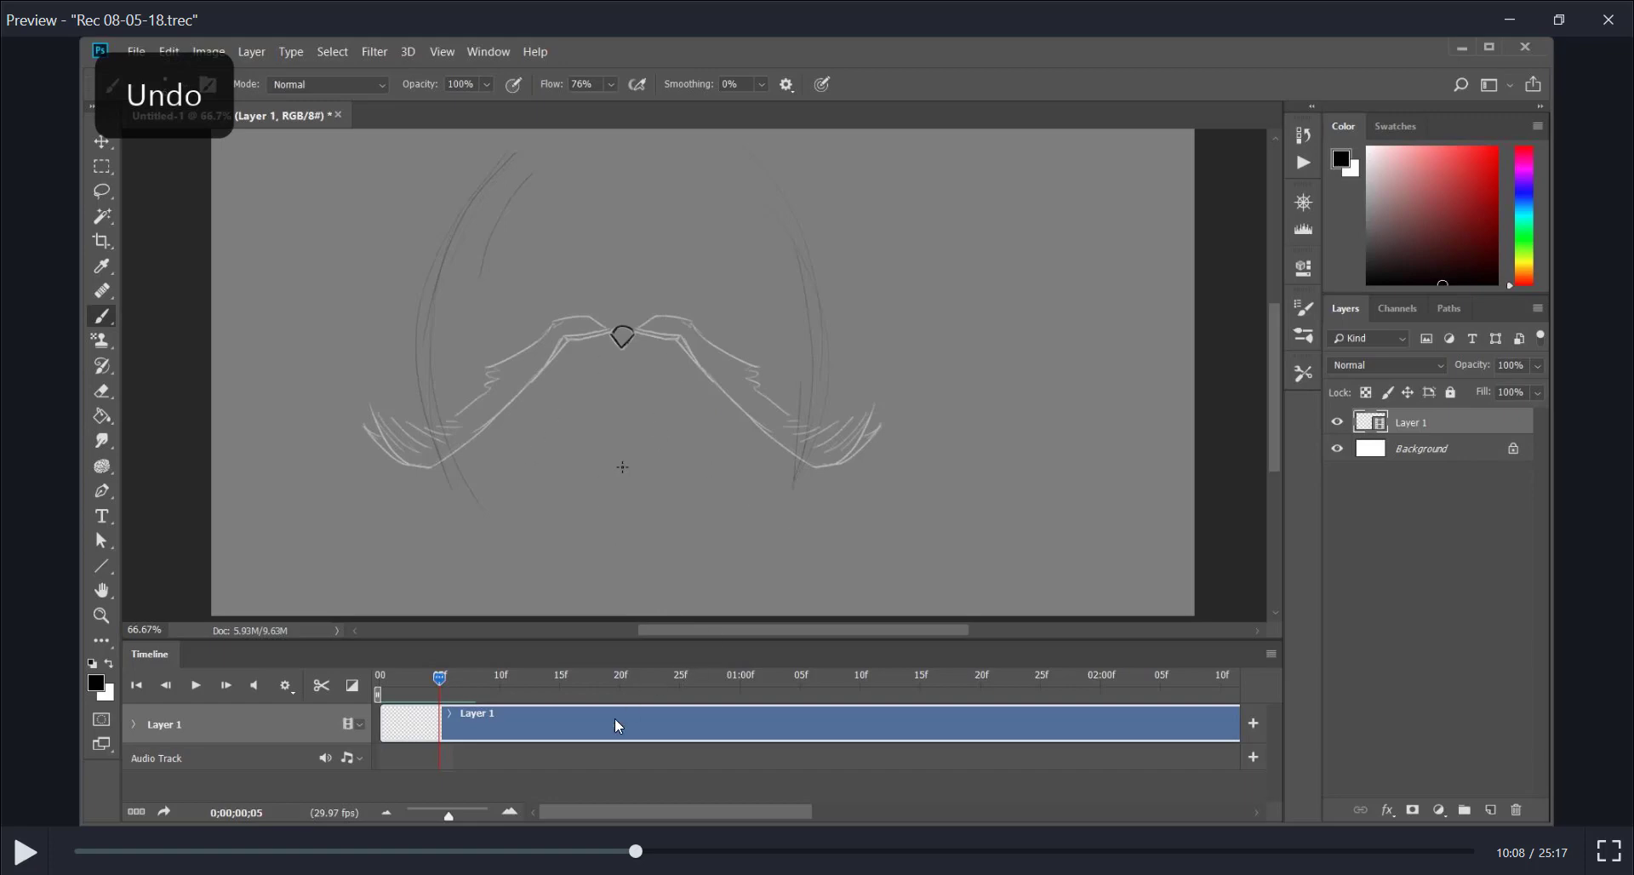
{"action": "left_click_drag", "start_coordinate": [638, 845], "coordinate": [676, 853]}
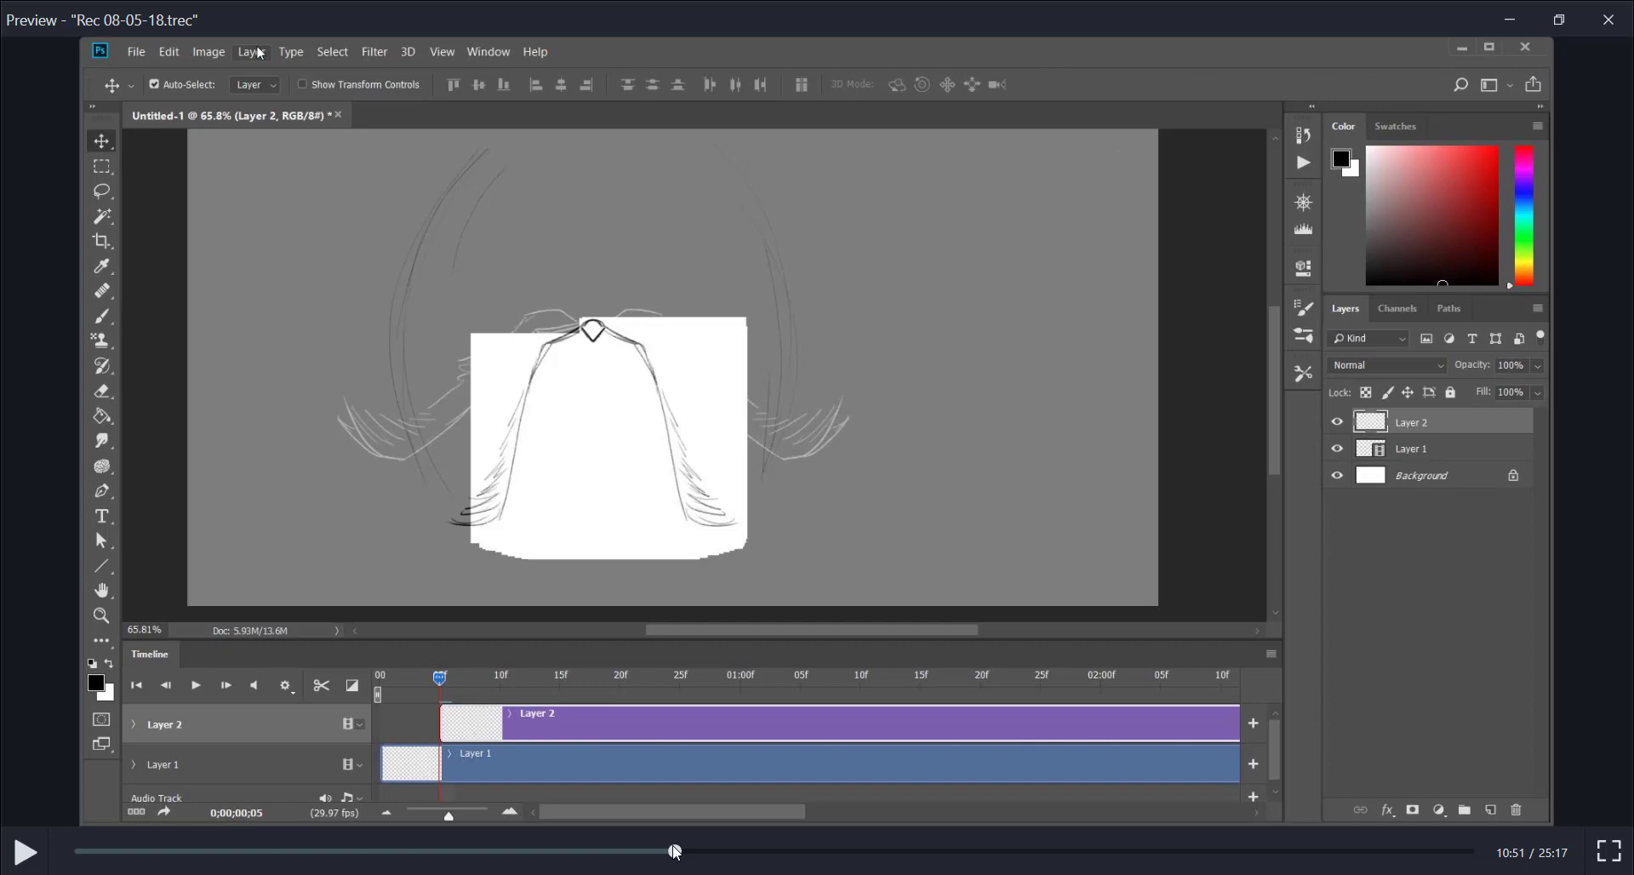
{"action": "left_click_drag", "start_coordinate": [672, 847], "coordinate": [675, 848]}
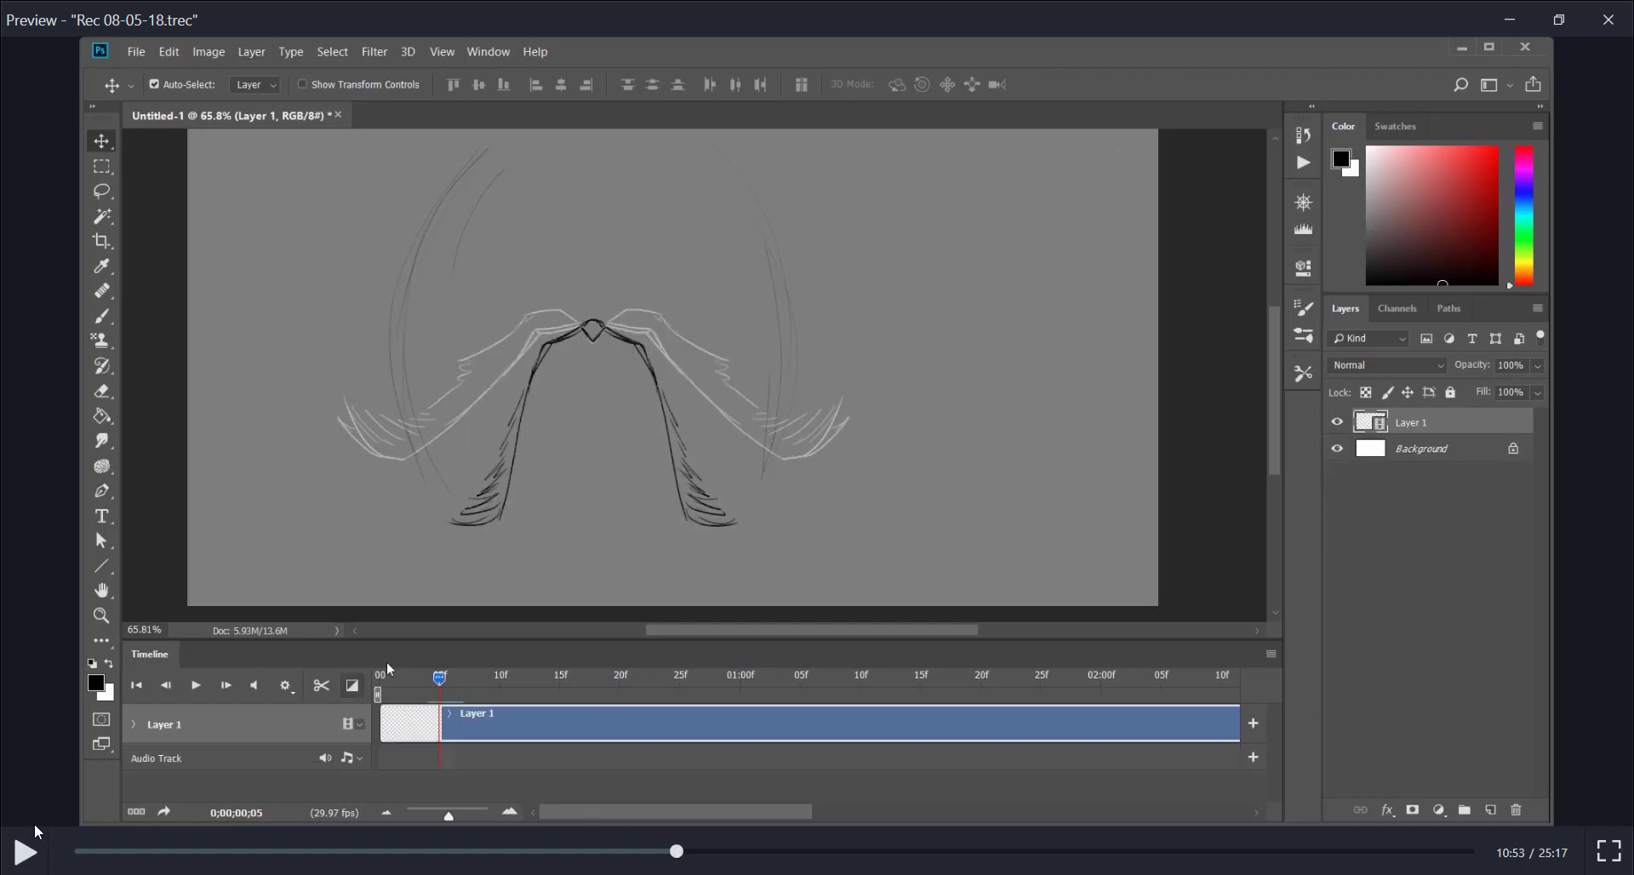
{"action": "left_click", "coordinate": [27, 850]}
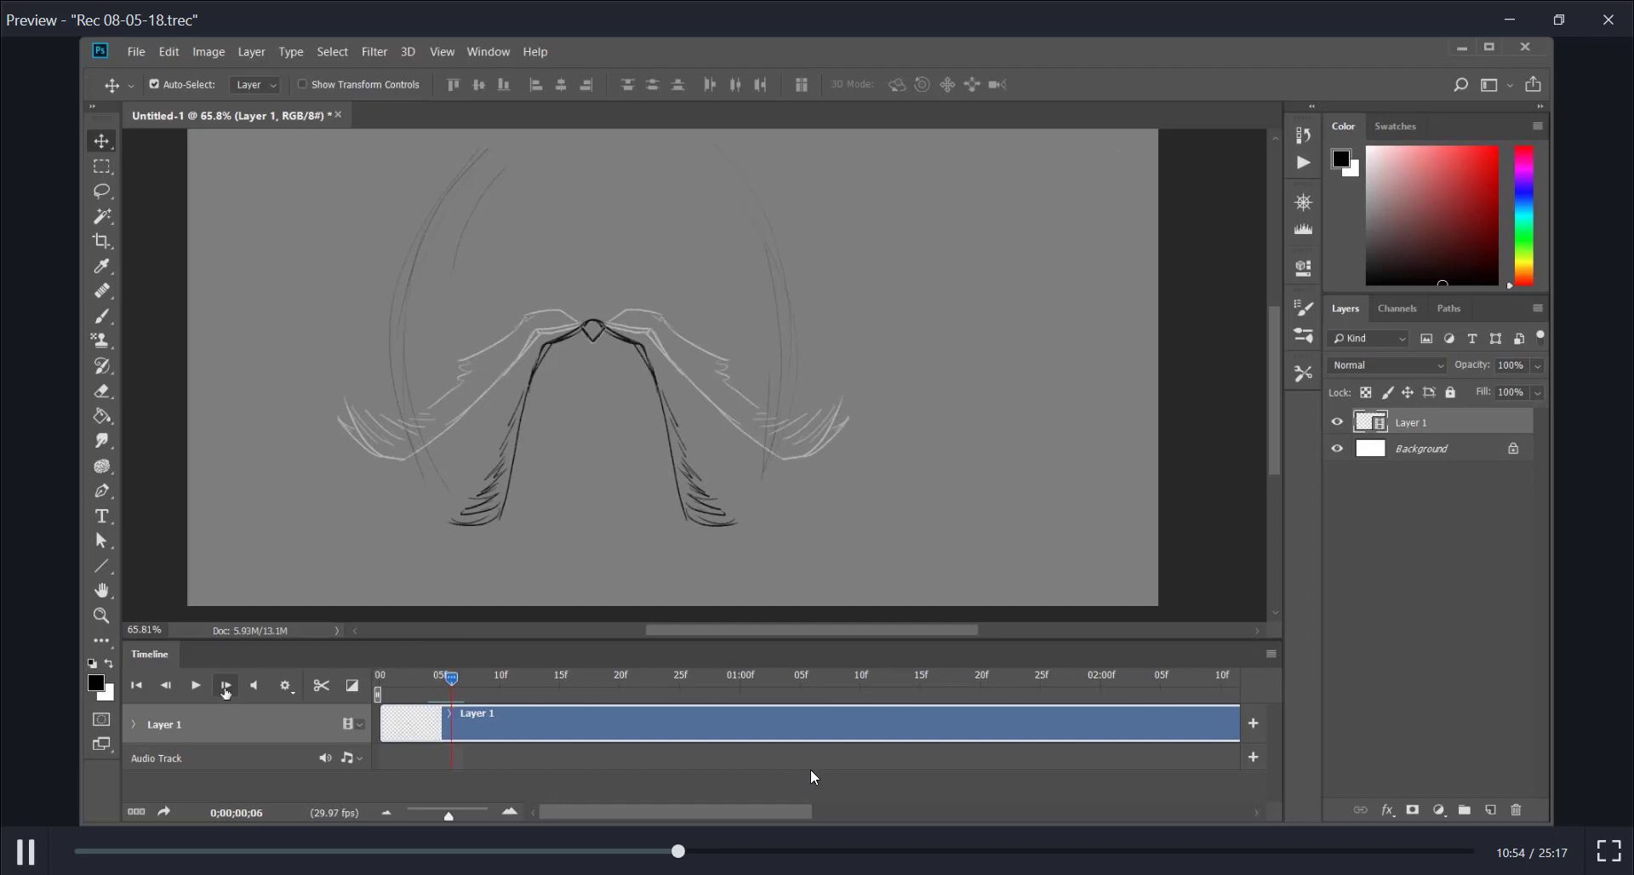
{"action": "left_click", "coordinate": [26, 851]}
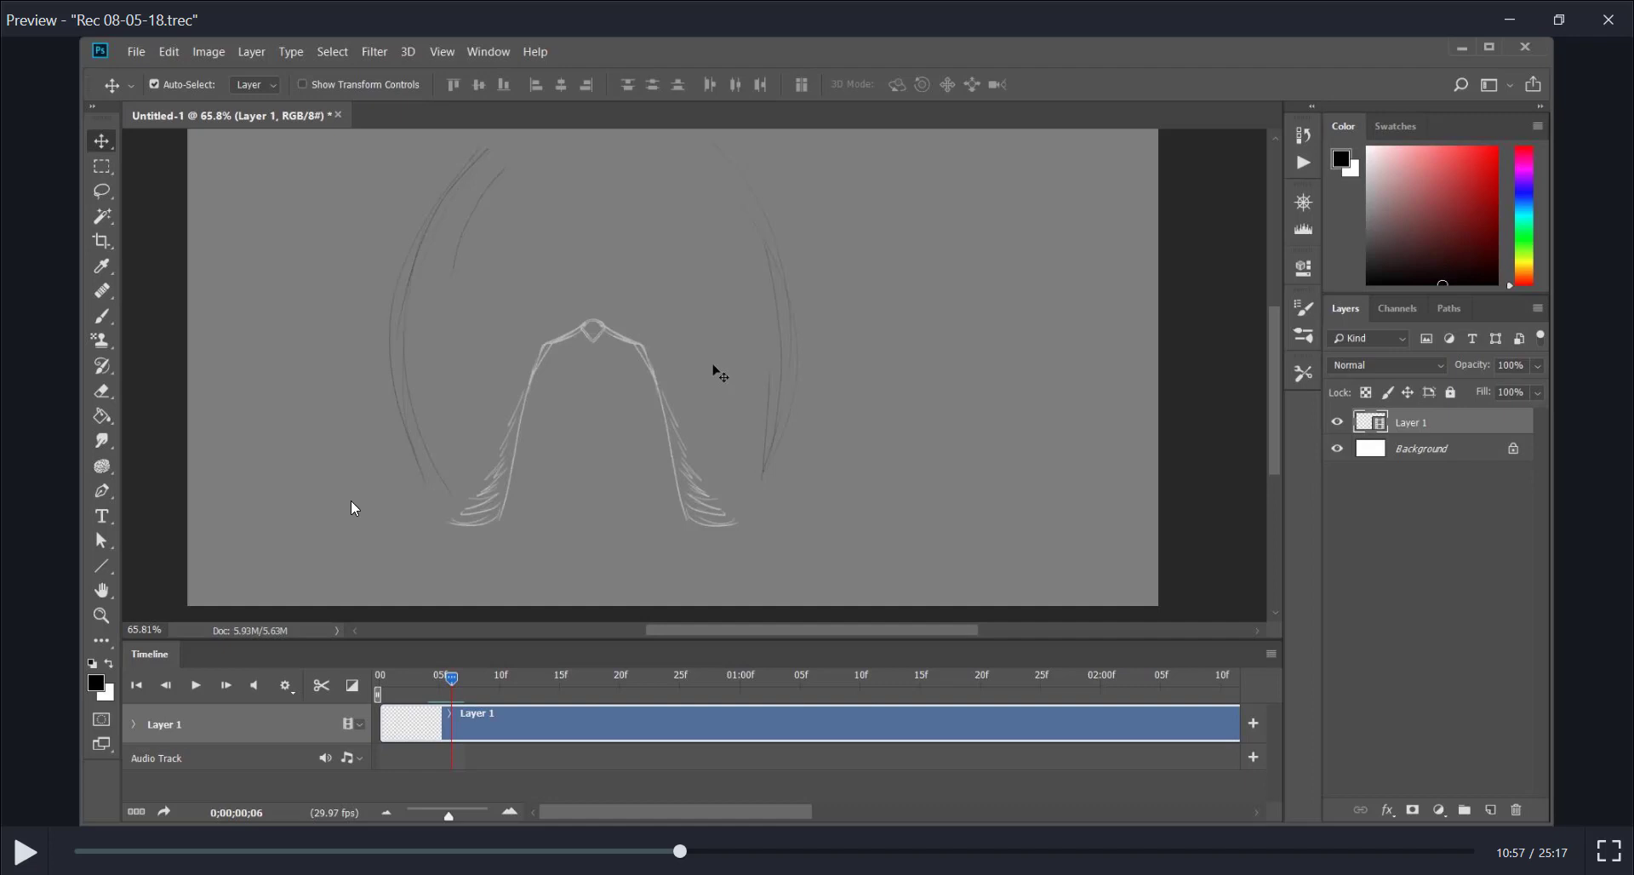
Advance the recording to the folded-wing frame at 12:28 and go back to the downward motion arrow at 02:54
{"action": "mouse_move", "coordinate": [683, 850]}
{"action": "left_mouse_down"}
{"action": "mouse_move", "coordinate": [715, 849]}
{"action": "mouse_move", "coordinate": [694, 847]}
{"action": "left_mouse_up"}
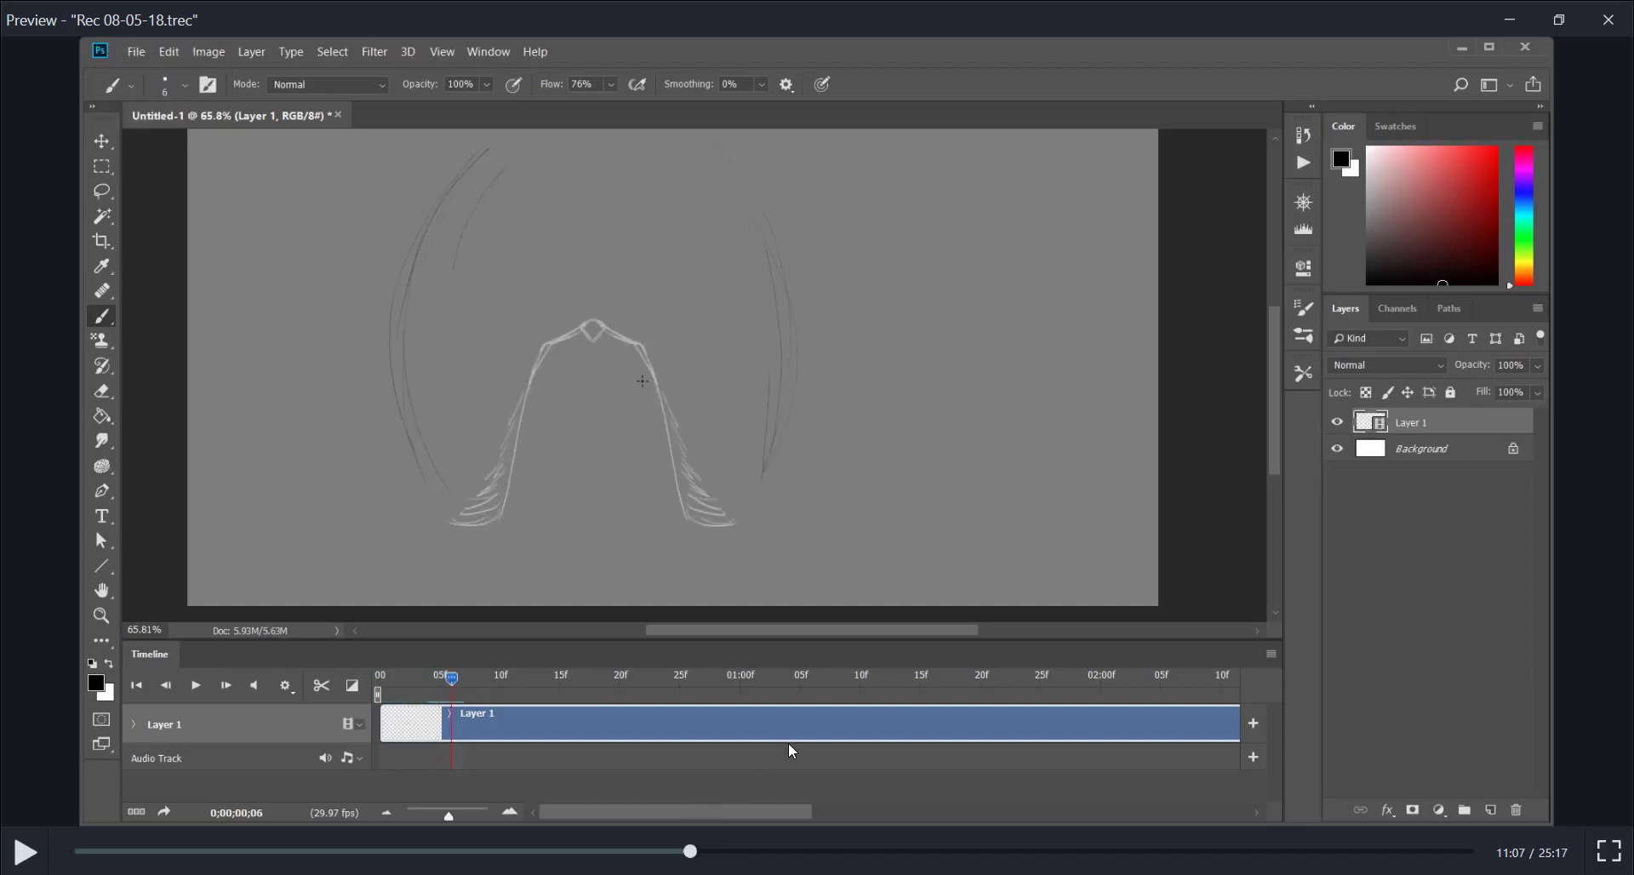
{"action": "mouse_move", "coordinate": [701, 833]}
{"action": "left_mouse_down"}
{"action": "mouse_move", "coordinate": [804, 831]}
{"action": "mouse_move", "coordinate": [734, 843]}
{"action": "mouse_move", "coordinate": [769, 834]}
{"action": "left_mouse_up"}
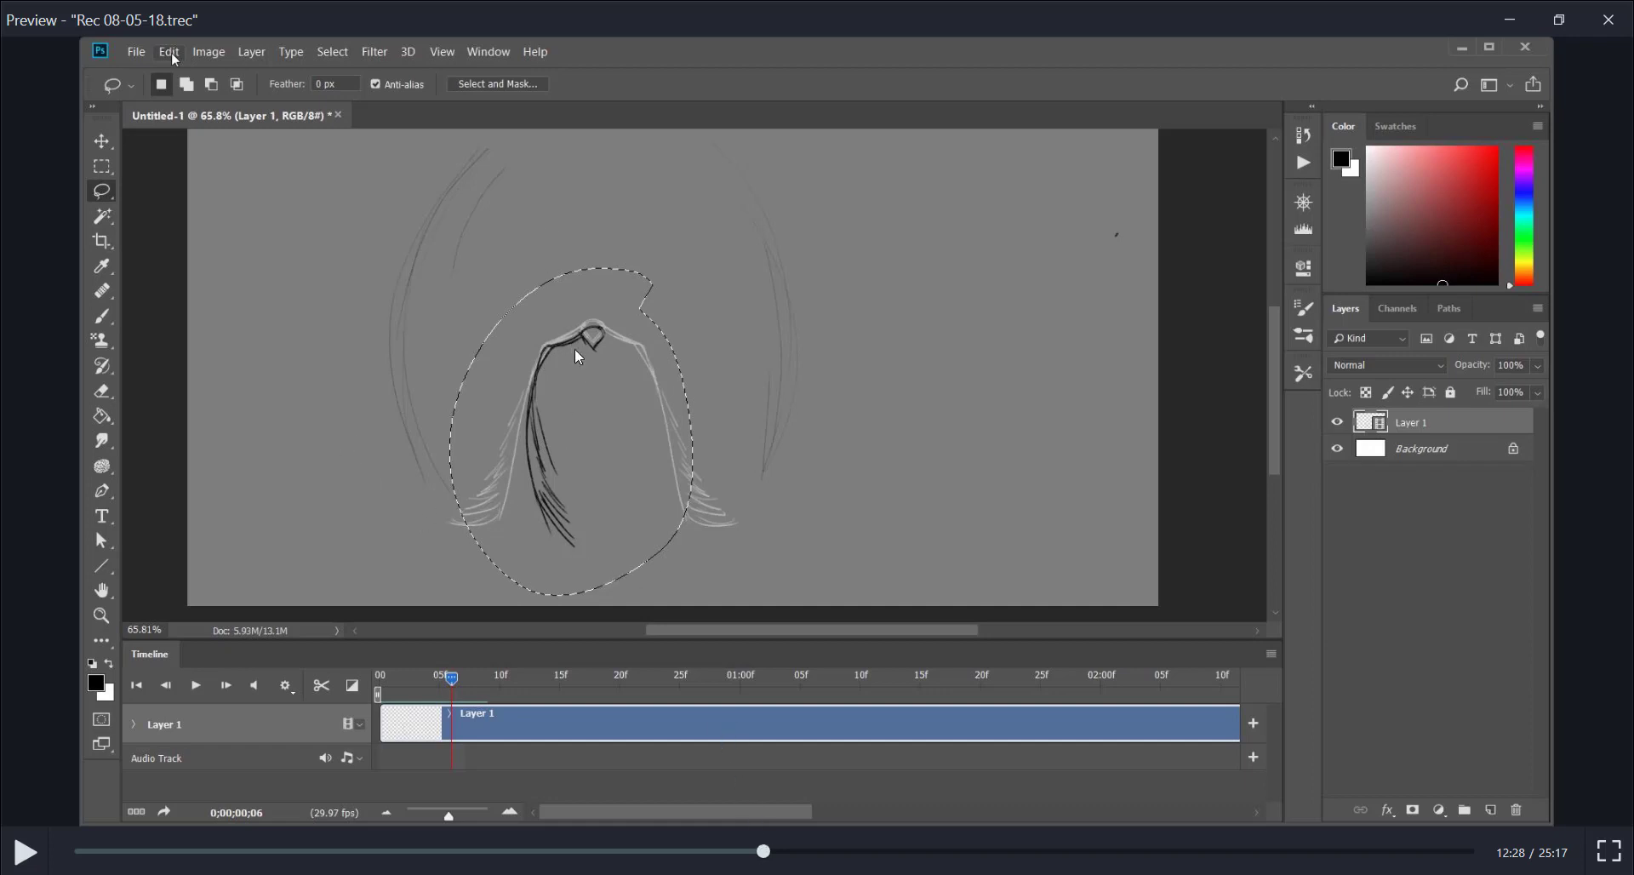
{"action": "mouse_move", "coordinate": [764, 849]}
{"action": "left_mouse_down"}
{"action": "mouse_move", "coordinate": [790, 853]}
{"action": "mouse_move", "coordinate": [457, 843]}
{"action": "mouse_move", "coordinate": [244, 821]}
{"action": "mouse_move", "coordinate": [240, 799]}
{"action": "left_mouse_up"}
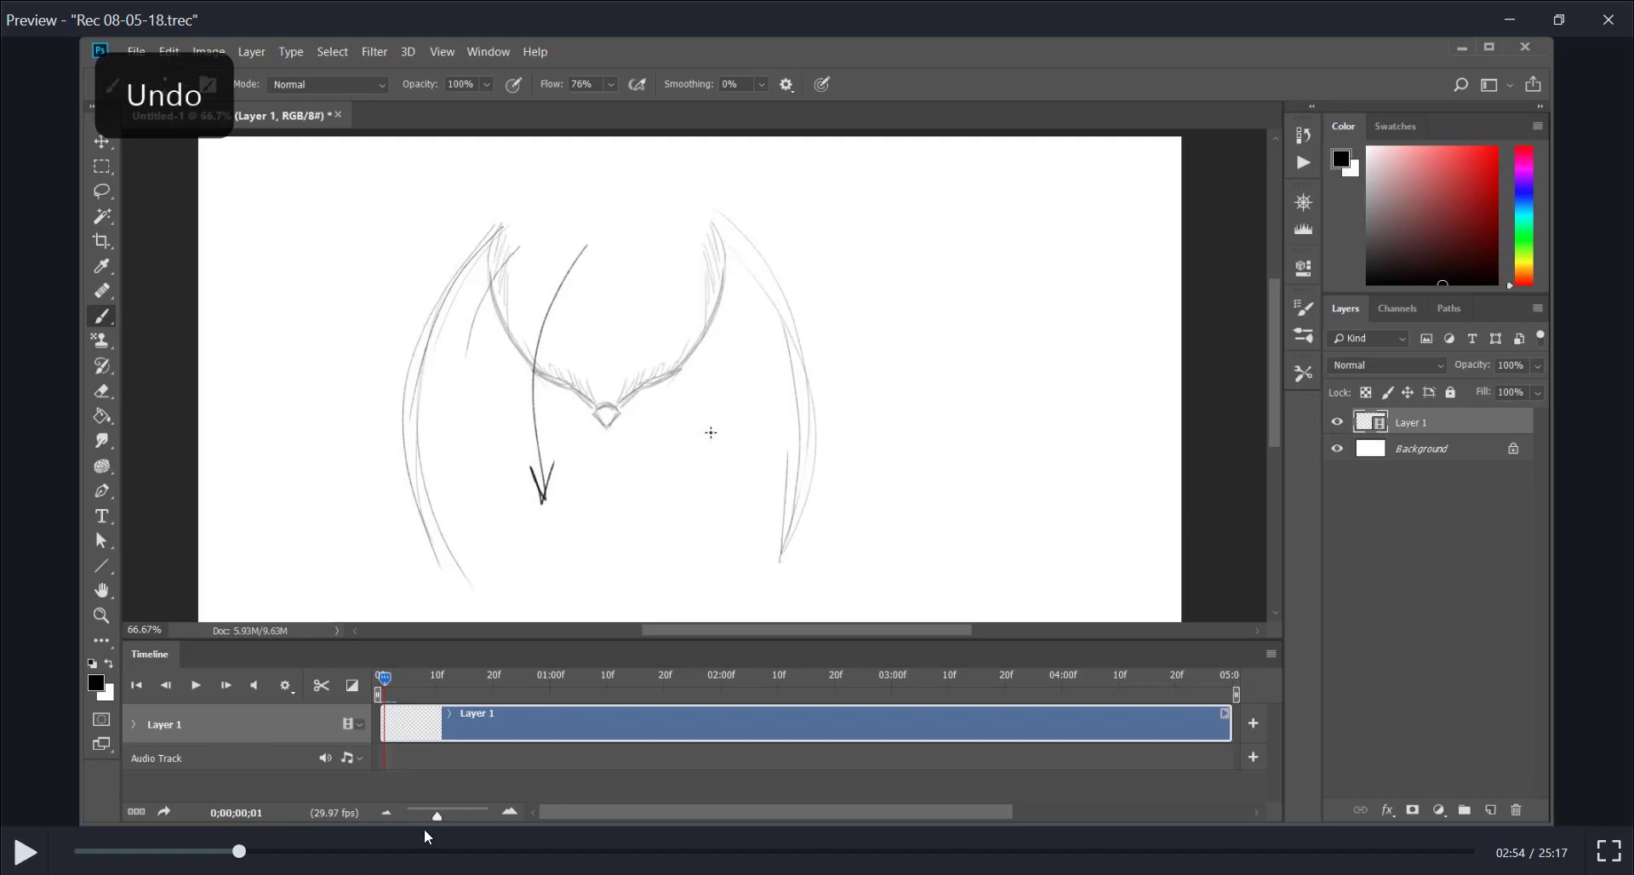
Skip to the first upstroke wing drawing at 13:55 and review how it is copied and mirrored, stopping at 14:28
{"action": "left_click_drag", "start_coordinate": [242, 854], "coordinate": [843, 843]}
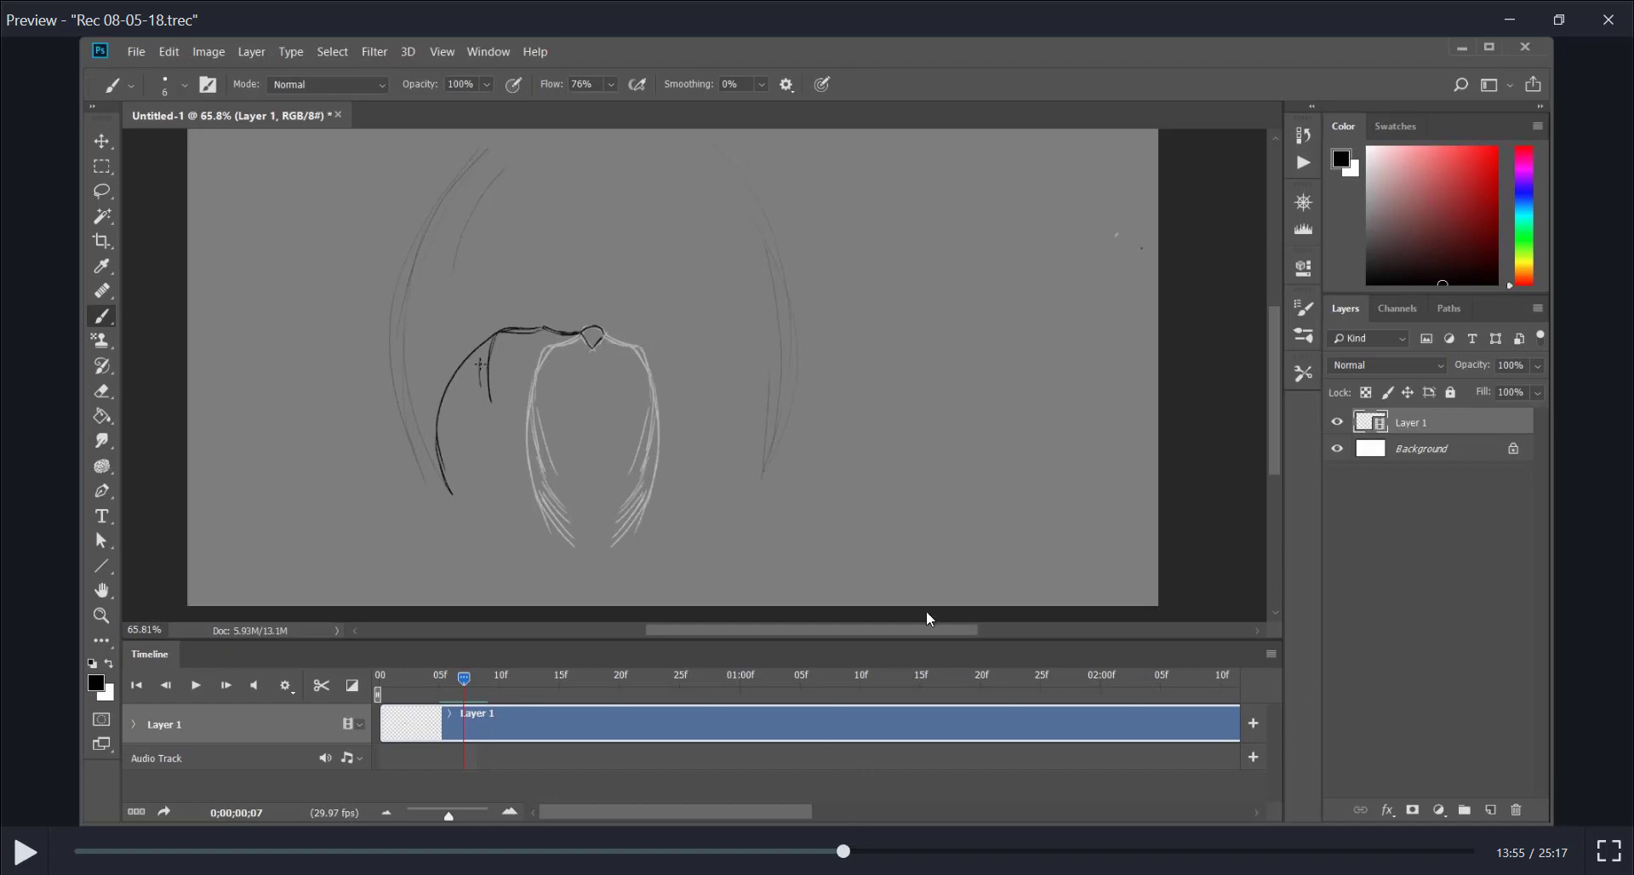
{"action": "left_click_drag", "start_coordinate": [852, 848], "coordinate": [864, 852]}
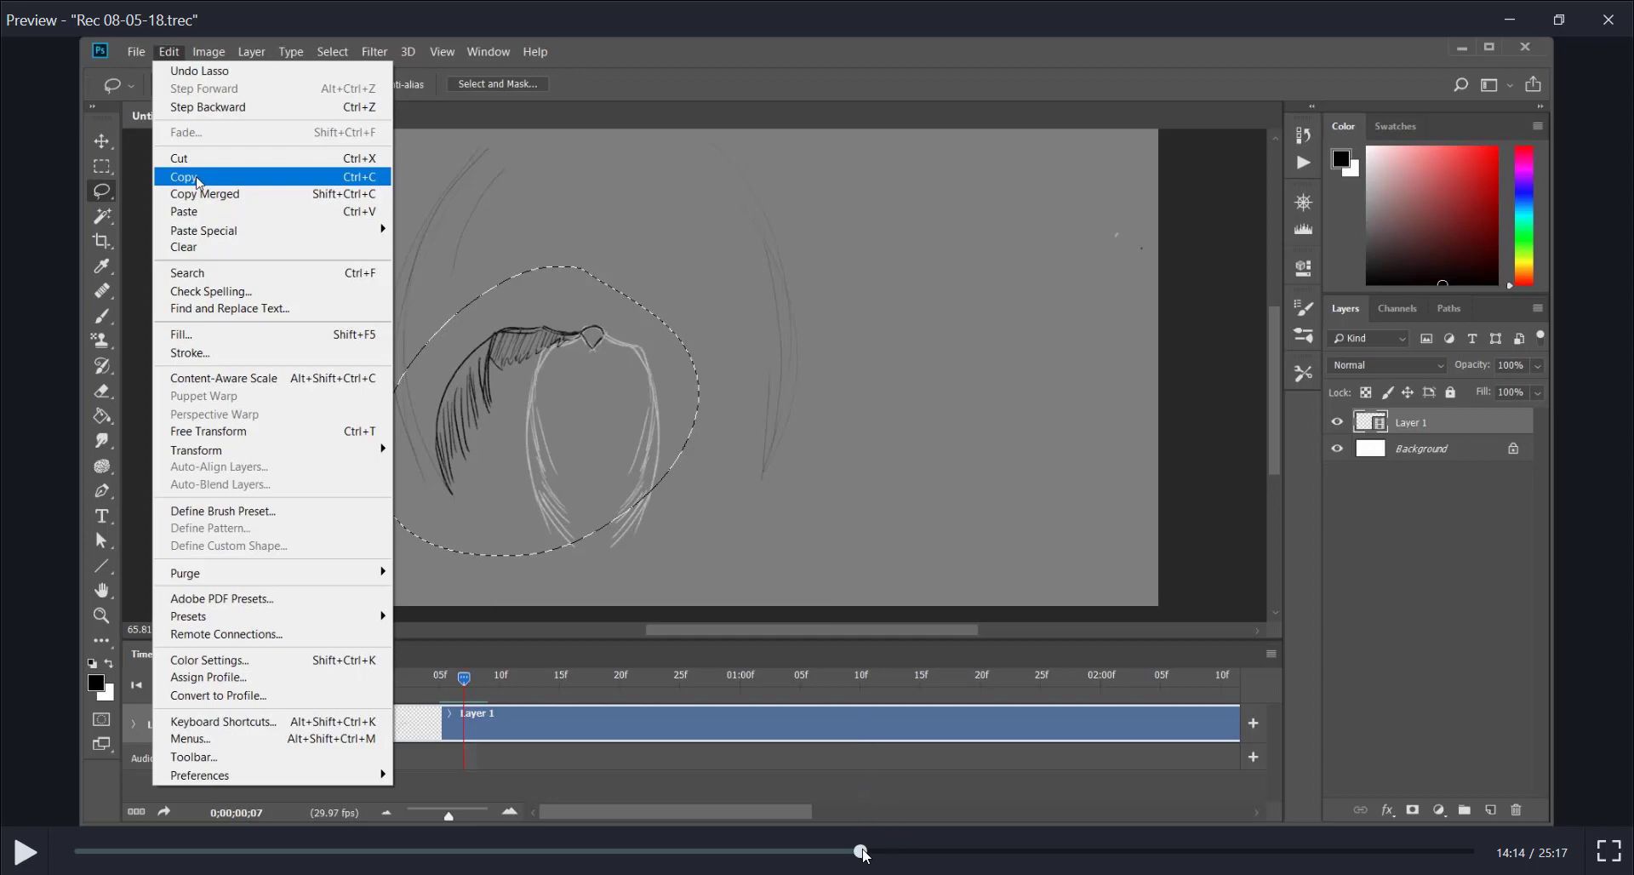
{"action": "left_click", "coordinate": [867, 851]}
{"action": "left_click_drag", "start_coordinate": [867, 851], "coordinate": [877, 851]}
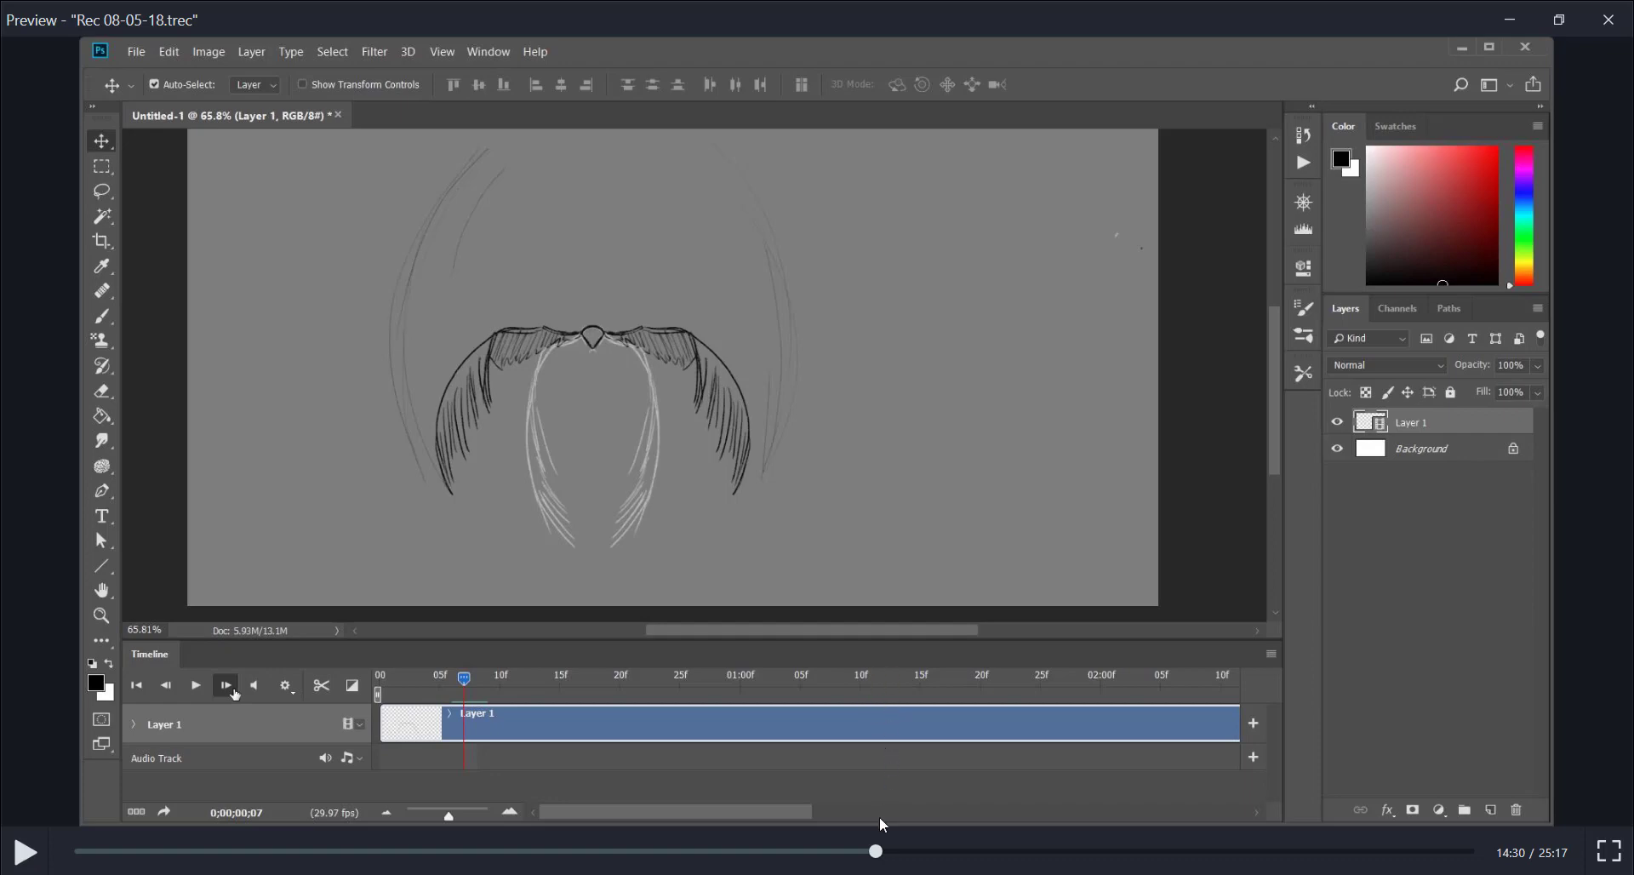
{"action": "left_click", "coordinate": [881, 851]}
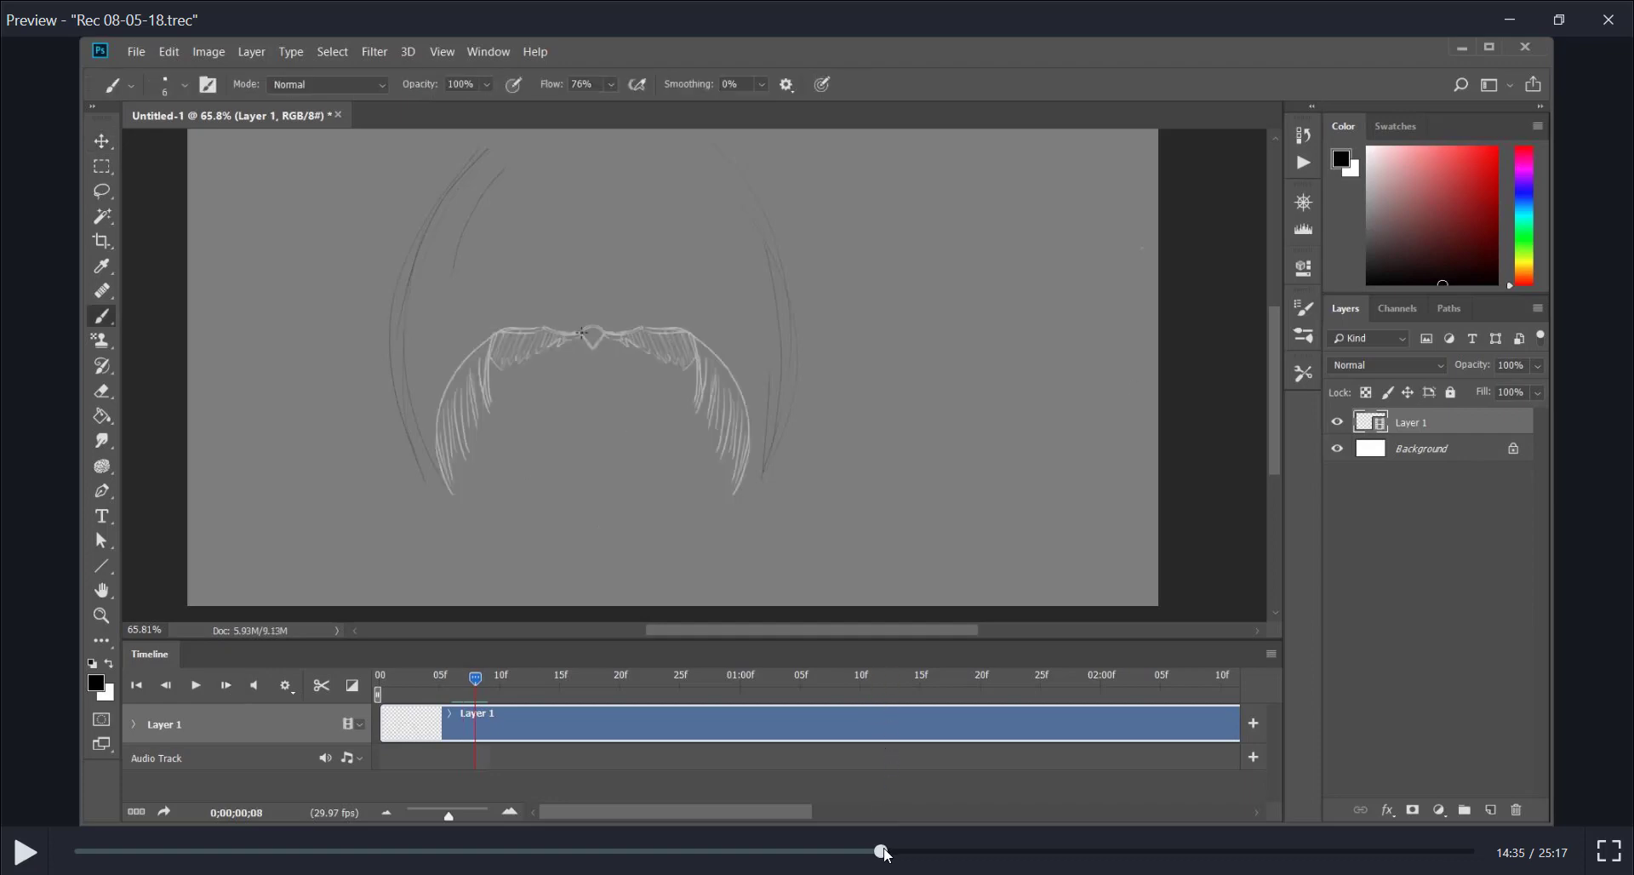
{"action": "left_click", "coordinate": [875, 852]}
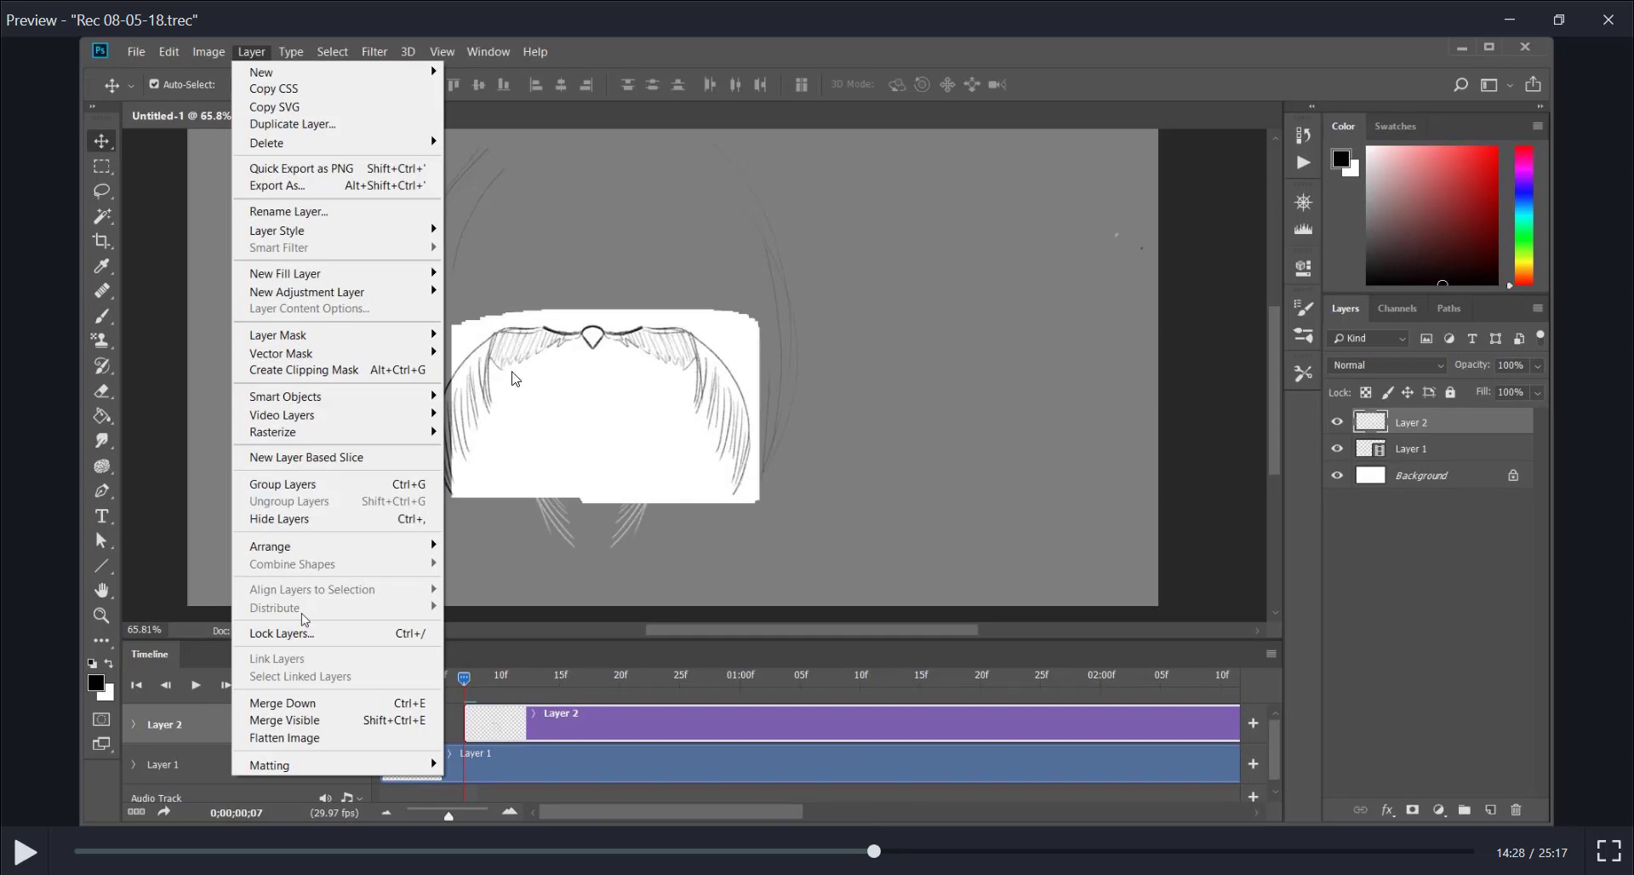
Advance the recording to the spacing diagram at 16:43 and on to the mirrored upstroke wings at 17:44 and 17:50
{"action": "left_click", "coordinate": [877, 852]}
{"action": "left_click_drag", "start_coordinate": [877, 855], "coordinate": [1001, 858]}
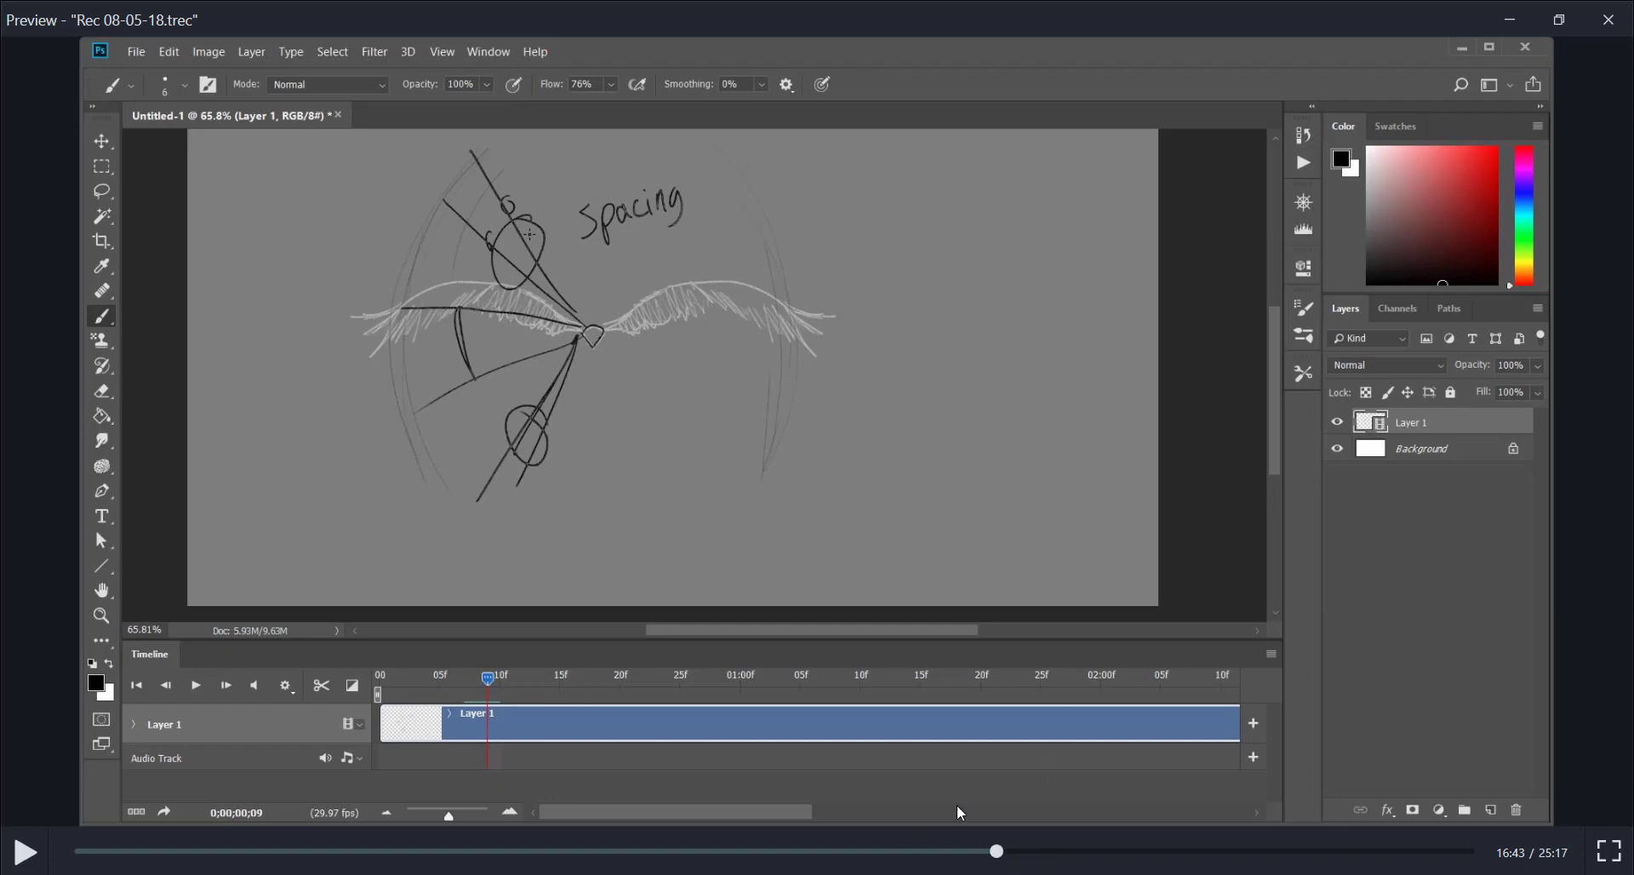
{"action": "left_click_drag", "start_coordinate": [1000, 850], "coordinate": [1053, 855]}
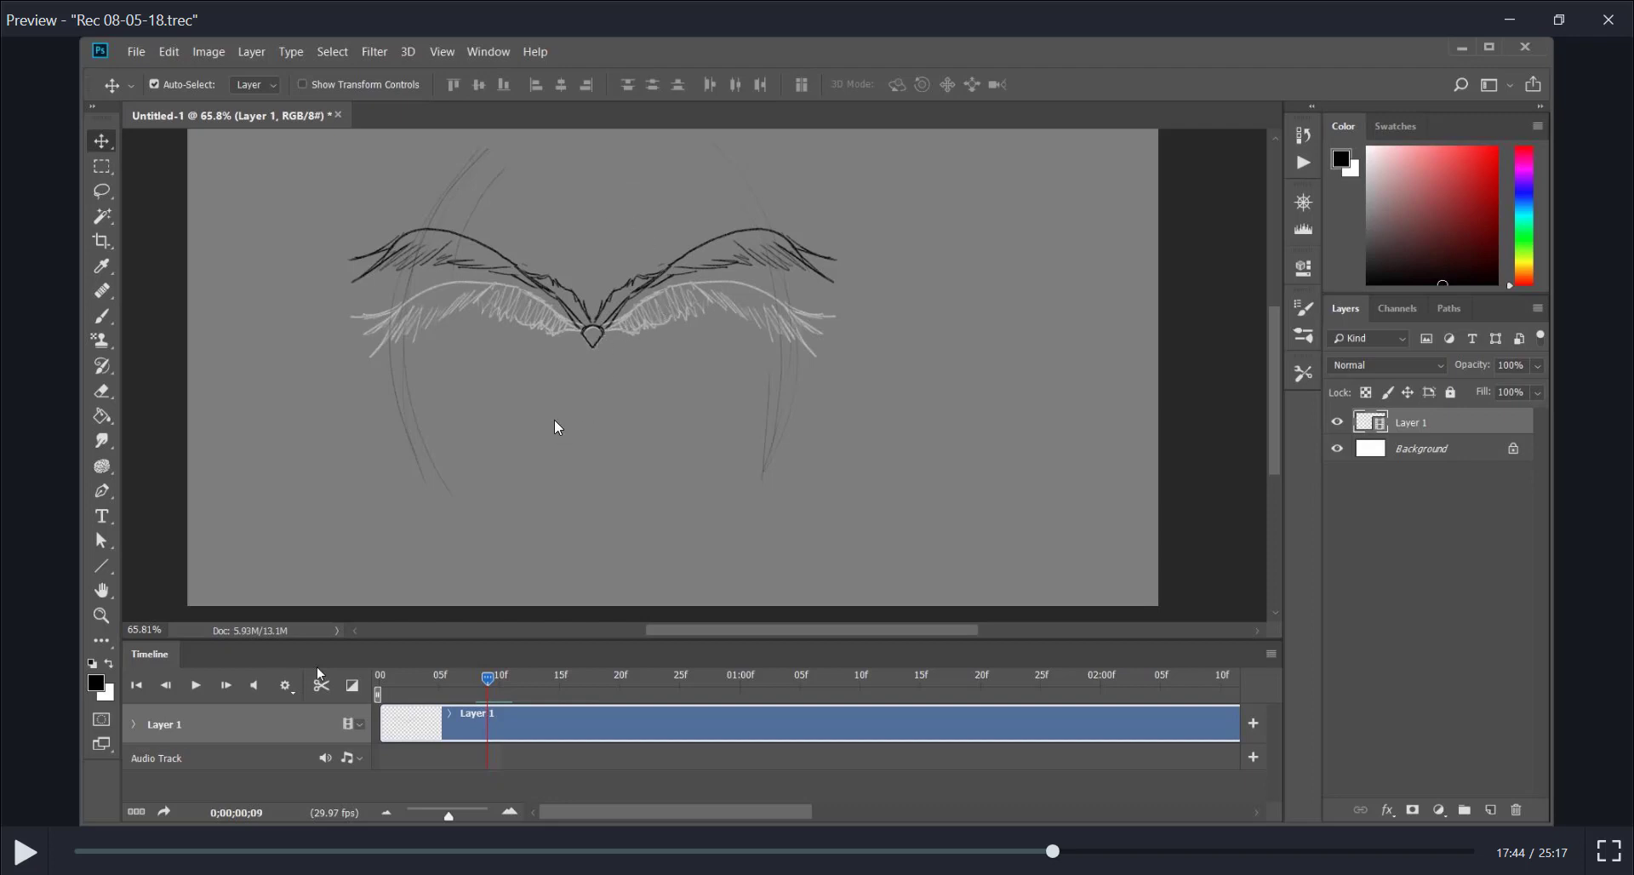
{"action": "left_click", "coordinate": [1059, 850]}
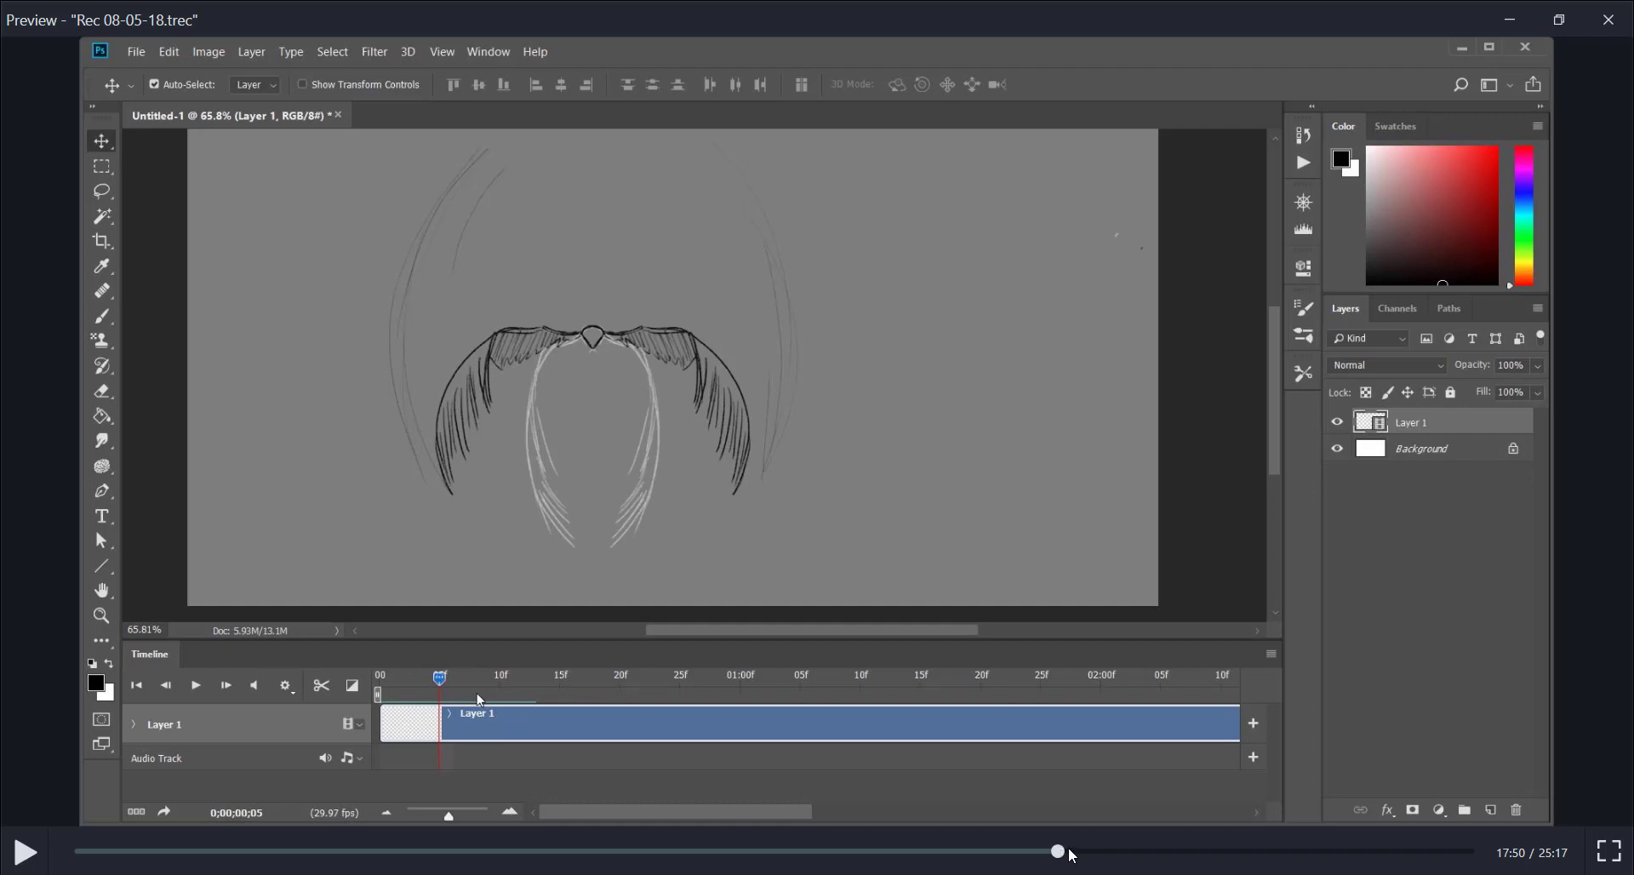
Advance past the raised-wing drawing at 18:56 to the animation timeline at 19:44 and start playback
{"action": "left_click_drag", "start_coordinate": [1071, 854], "coordinate": [1122, 856]}
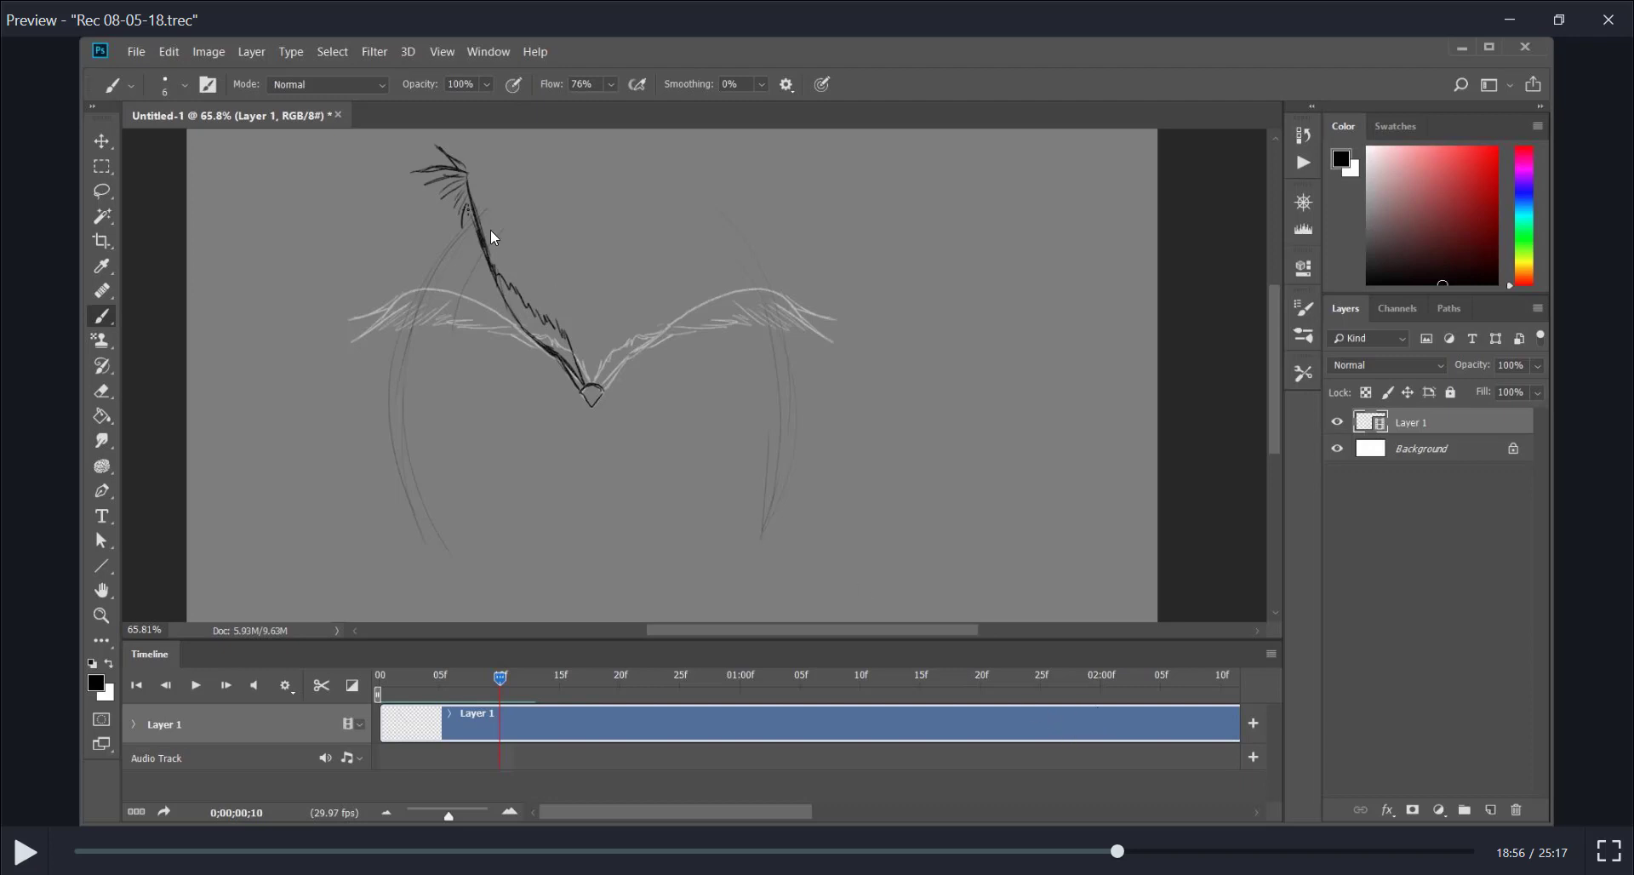
{"action": "mouse_move", "coordinate": [1117, 848]}
{"action": "left_mouse_down"}
{"action": "mouse_move", "coordinate": [1178, 864]}
{"action": "mouse_move", "coordinate": [1156, 864]}
{"action": "mouse_move", "coordinate": [1244, 846]}
{"action": "mouse_move", "coordinate": [1177, 851]}
{"action": "mouse_move", "coordinate": [1166, 809]}
{"action": "left_mouse_up"}
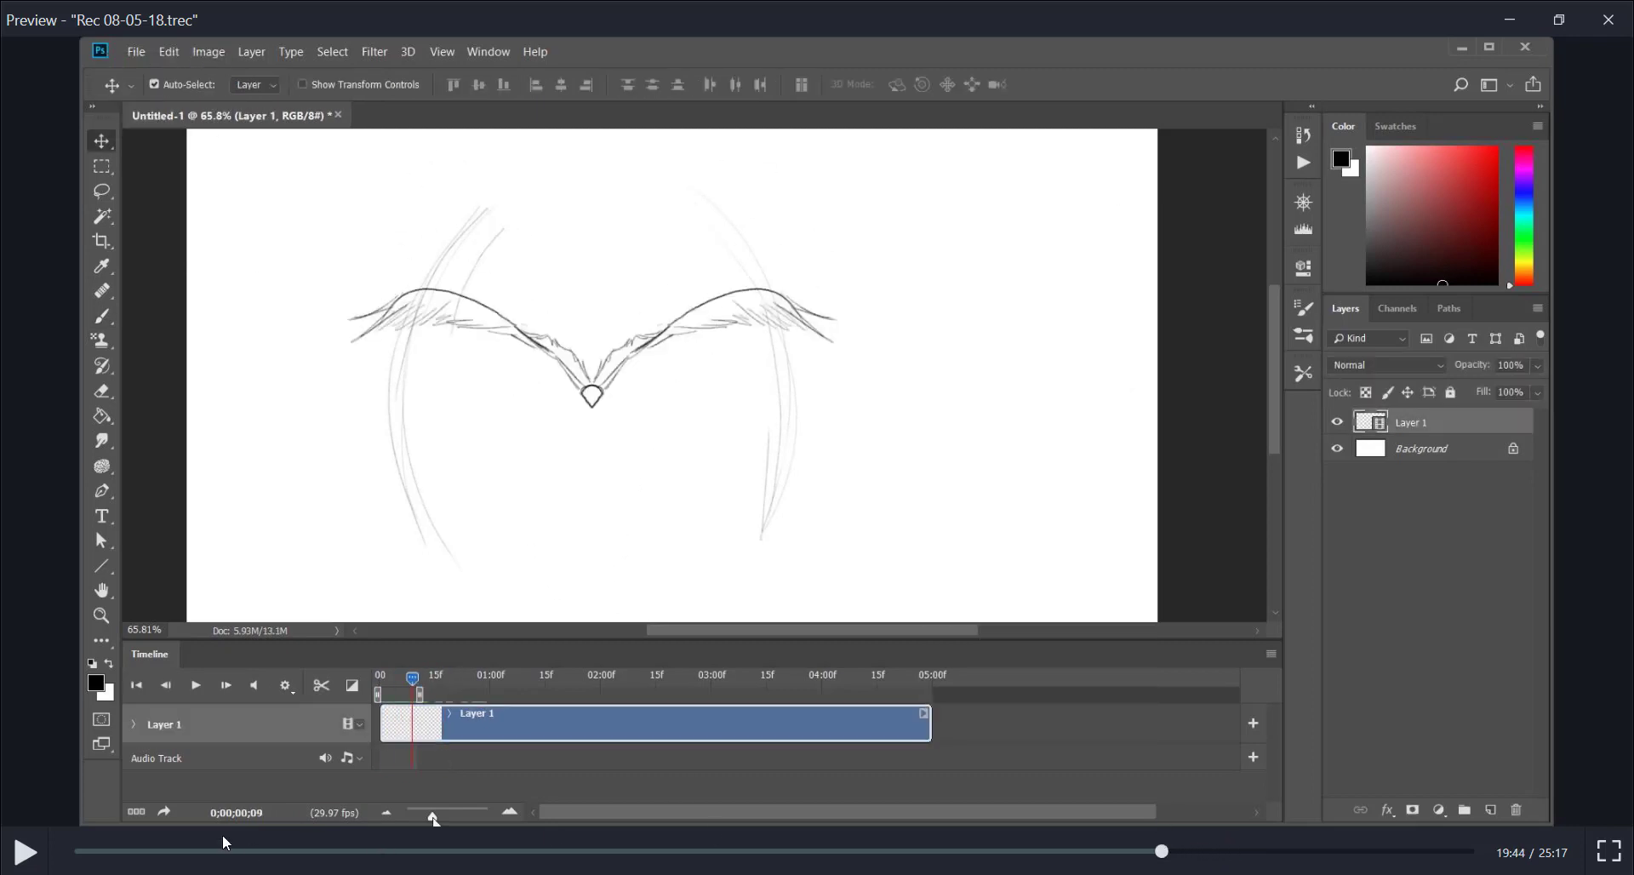
{"action": "left_click", "coordinate": [30, 858]}
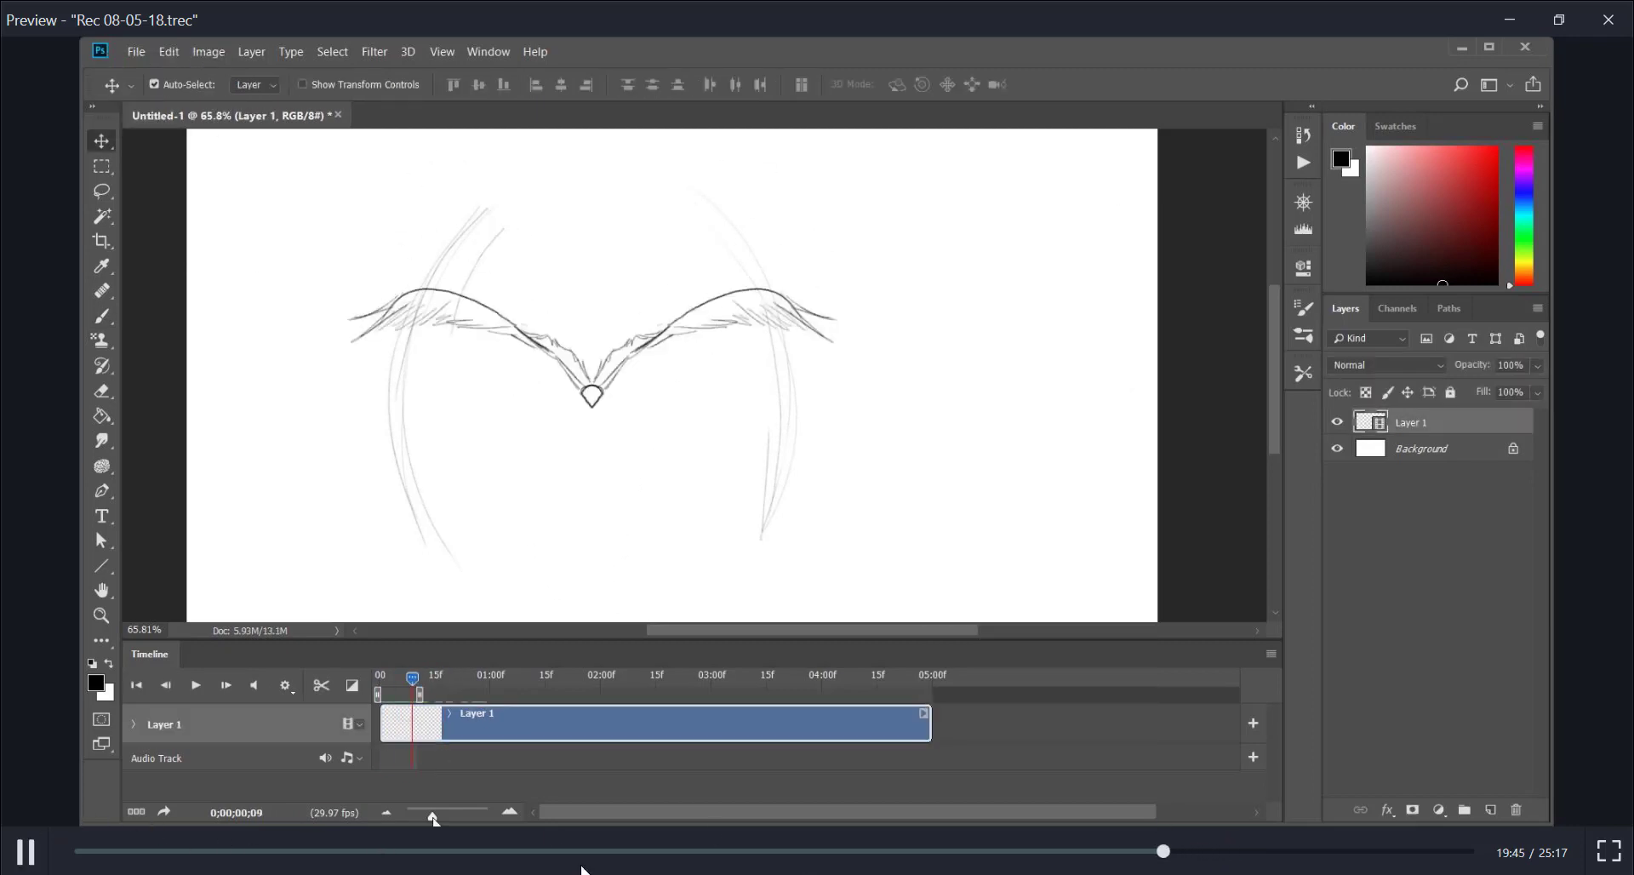
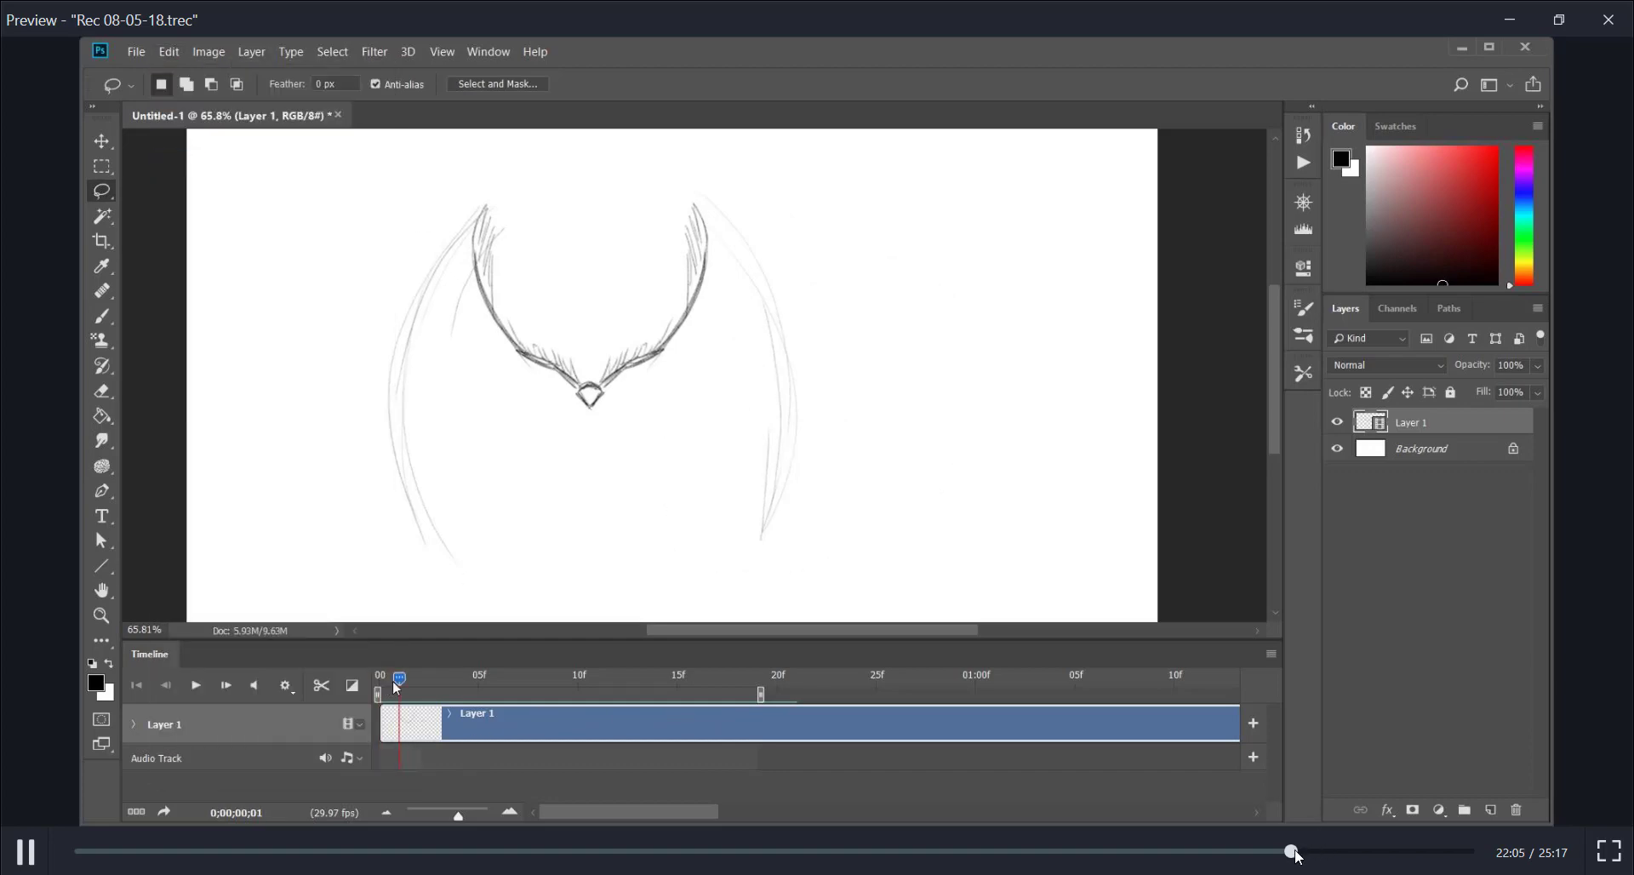
Advance the recording to the onion-skinned wings at 22:30 and compare them with the lower wing frame at 22:40, returning to 22:30
{"action": "left_click_drag", "start_coordinate": [1294, 851], "coordinate": [1321, 856]}
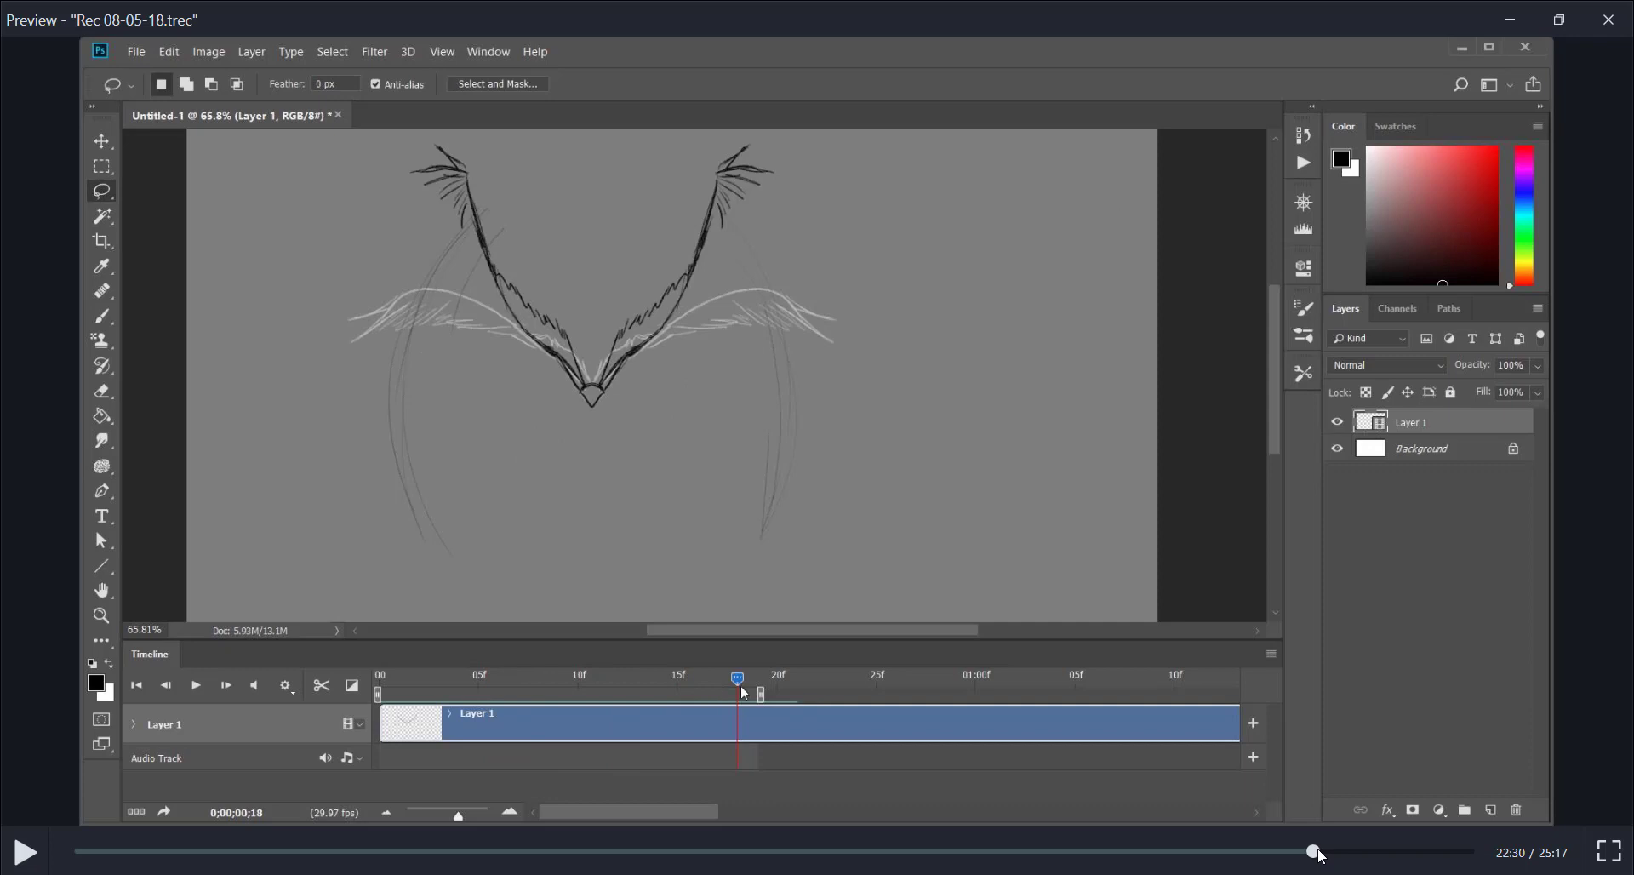
{"action": "left_click_drag", "start_coordinate": [1321, 855], "coordinate": [1325, 849]}
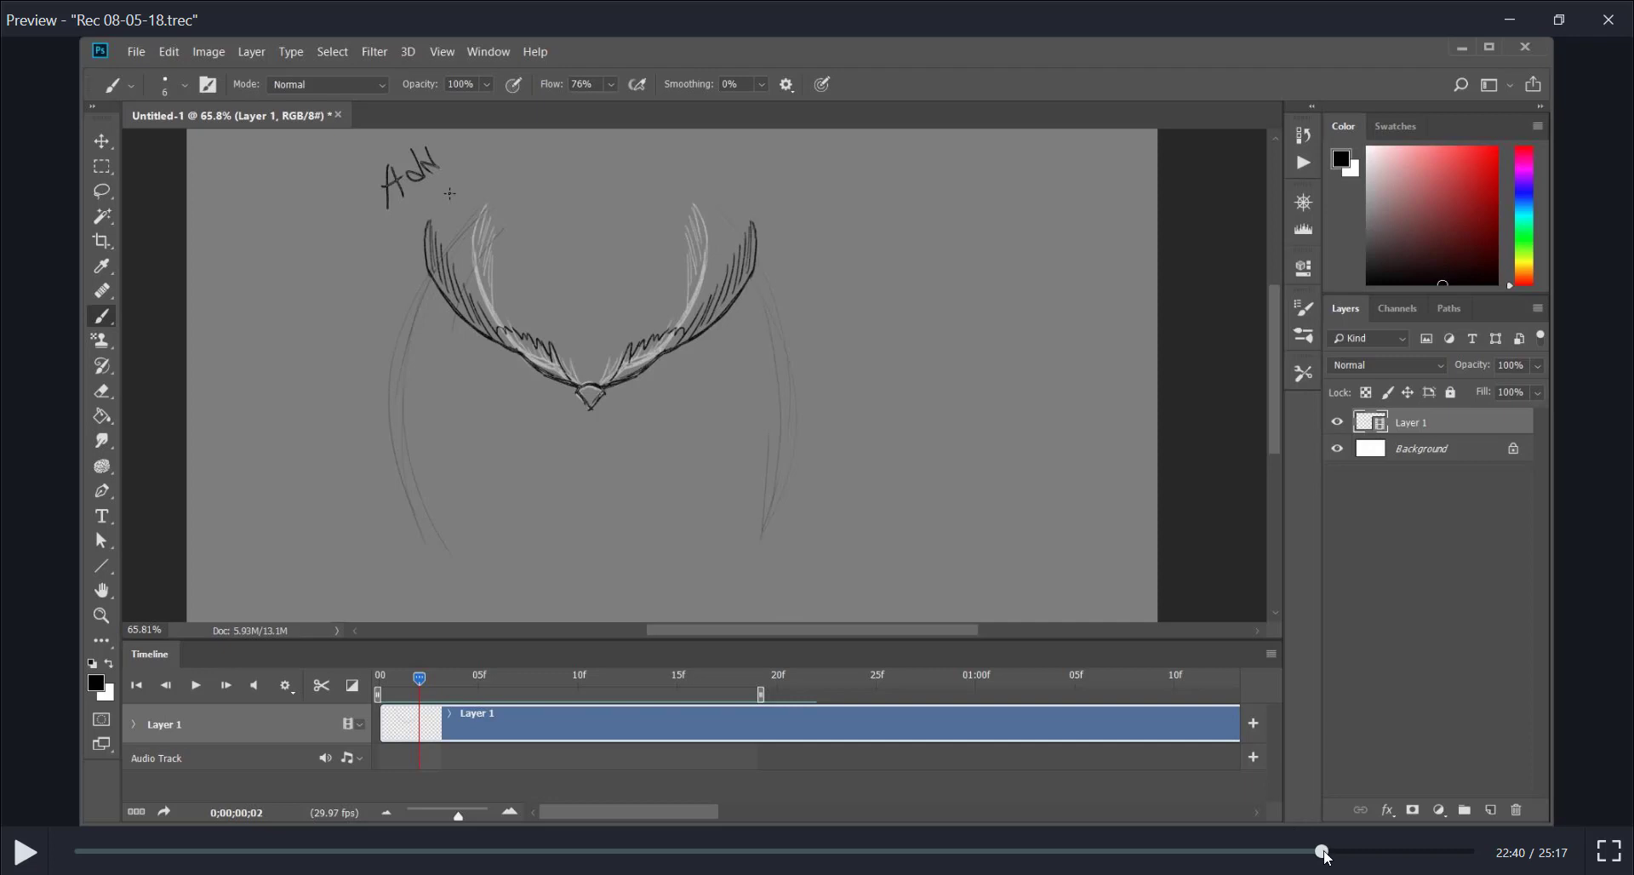
{"action": "left_click_drag", "start_coordinate": [1326, 855], "coordinate": [1320, 858]}
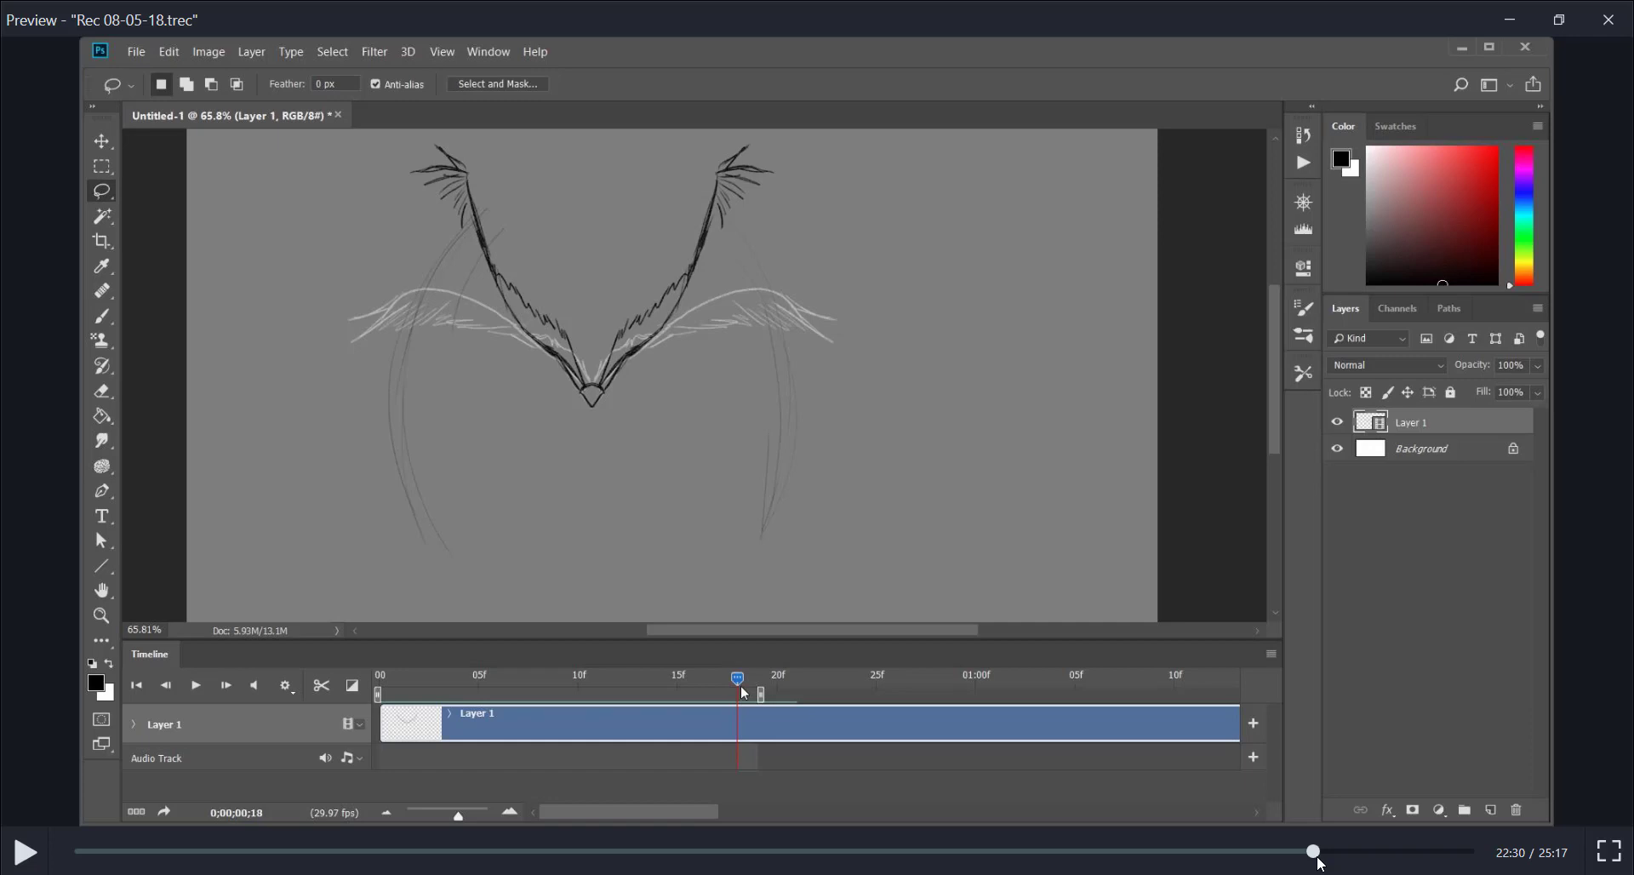
Review the "add a few frames" note at 23:37, the spacing diagram at 16:42, and the down and up flap sketches at 24:04
{"action": "left_click_drag", "start_coordinate": [1320, 862], "coordinate": [1375, 854]}
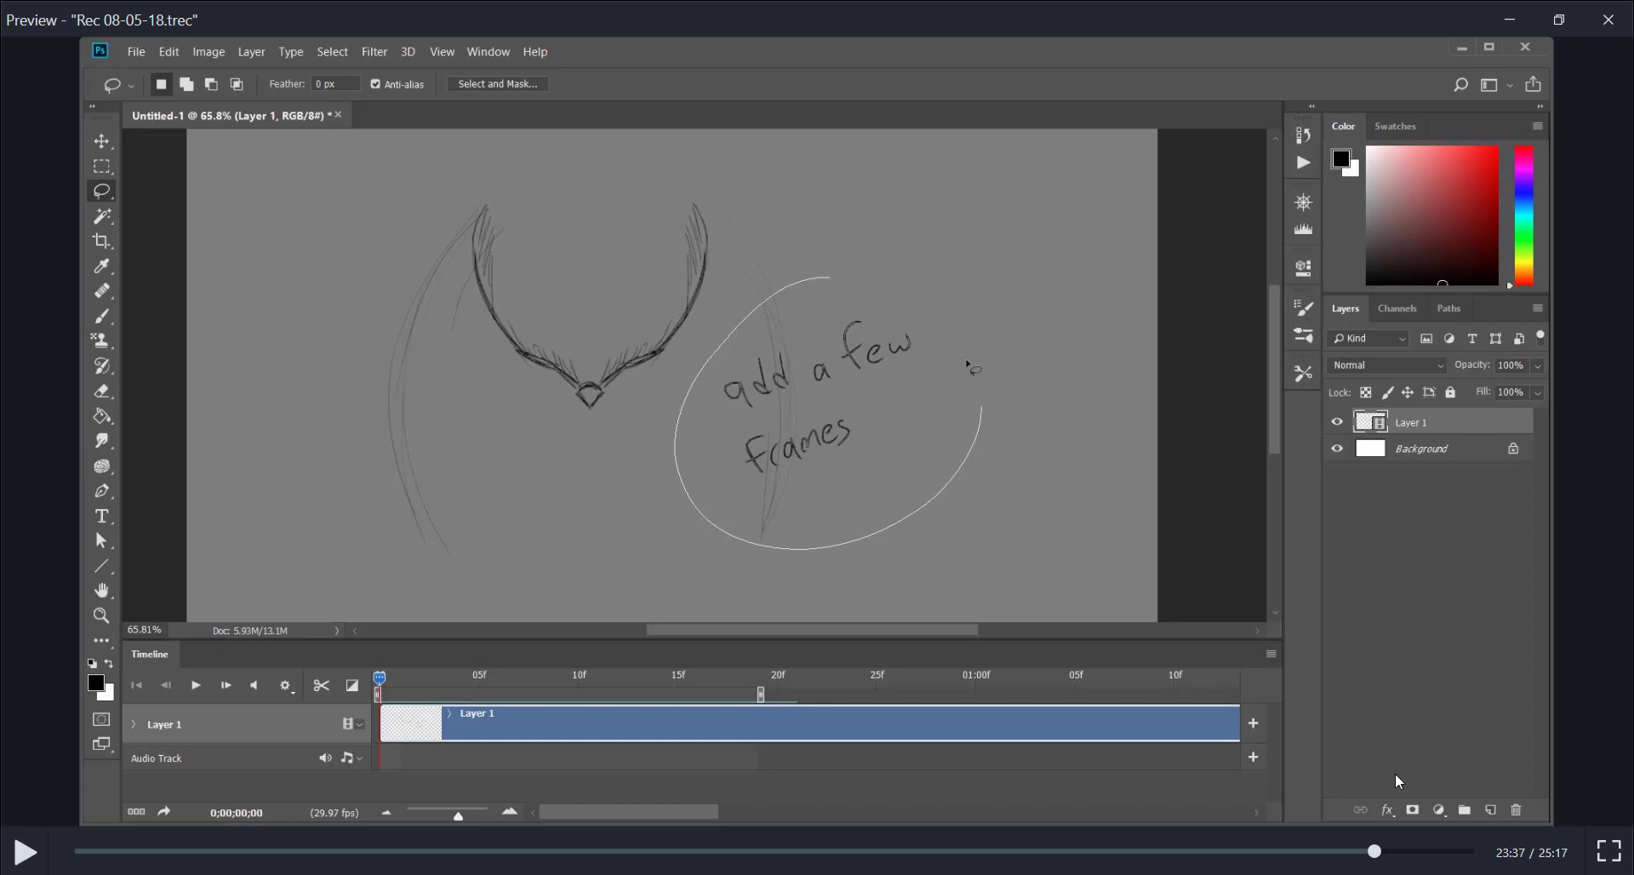
{"action": "mouse_move", "coordinate": [1383, 852]}
{"action": "left_mouse_down"}
{"action": "mouse_move", "coordinate": [565, 842]}
{"action": "mouse_move", "coordinate": [1052, 843]}
{"action": "mouse_move", "coordinate": [1010, 824]}
{"action": "mouse_move", "coordinate": [984, 841]}
{"action": "mouse_move", "coordinate": [1002, 824]}
{"action": "left_mouse_up"}
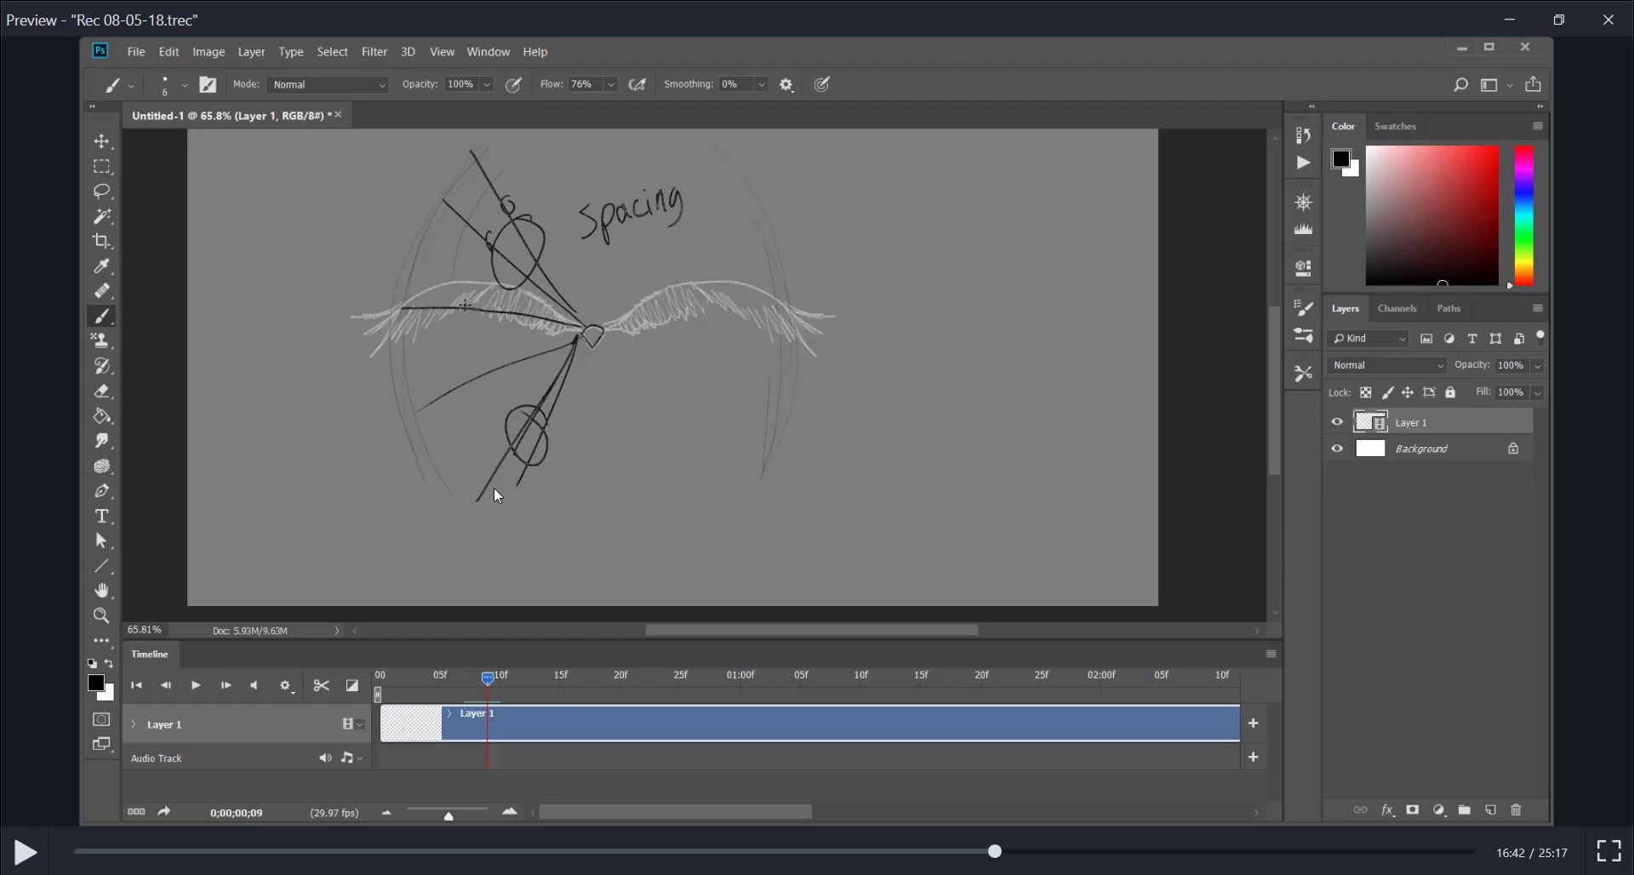
{"action": "mouse_move", "coordinate": [1005, 853]}
{"action": "left_mouse_down"}
{"action": "mouse_move", "coordinate": [1354, 853]}
{"action": "mouse_move", "coordinate": [1405, 832]}
{"action": "left_mouse_up"}
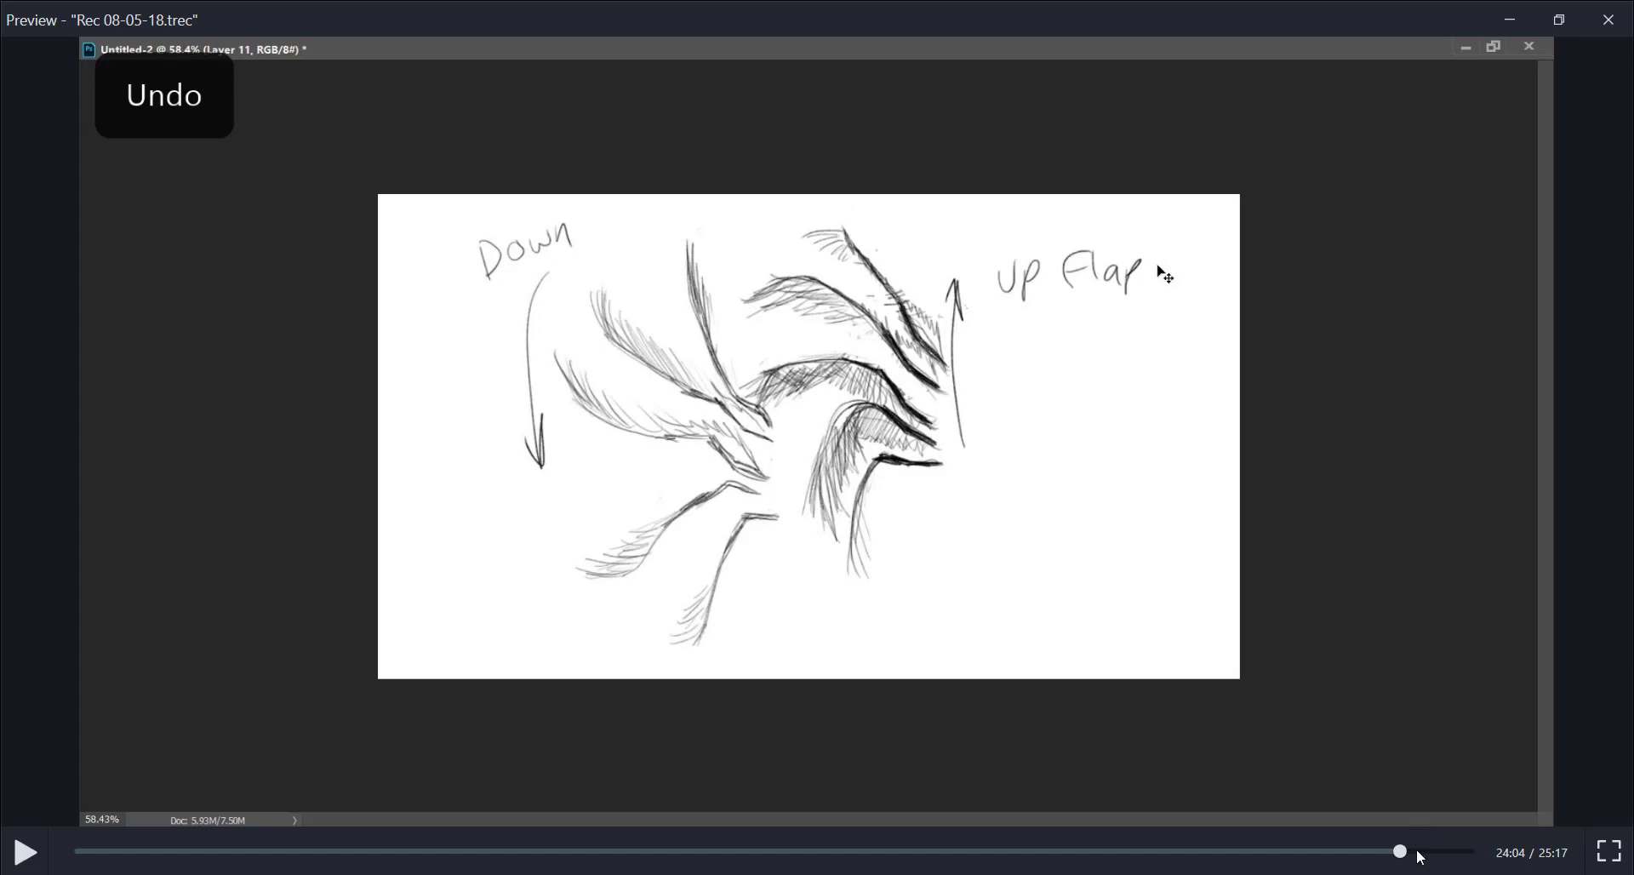
Advance to the owl flight animation, play it through 24:43, and go back to the down and up flap sketches at 24:02
{"action": "left_click_drag", "start_coordinate": [1406, 851], "coordinate": [1426, 858]}
{"action": "left_click", "coordinate": [27, 849]}
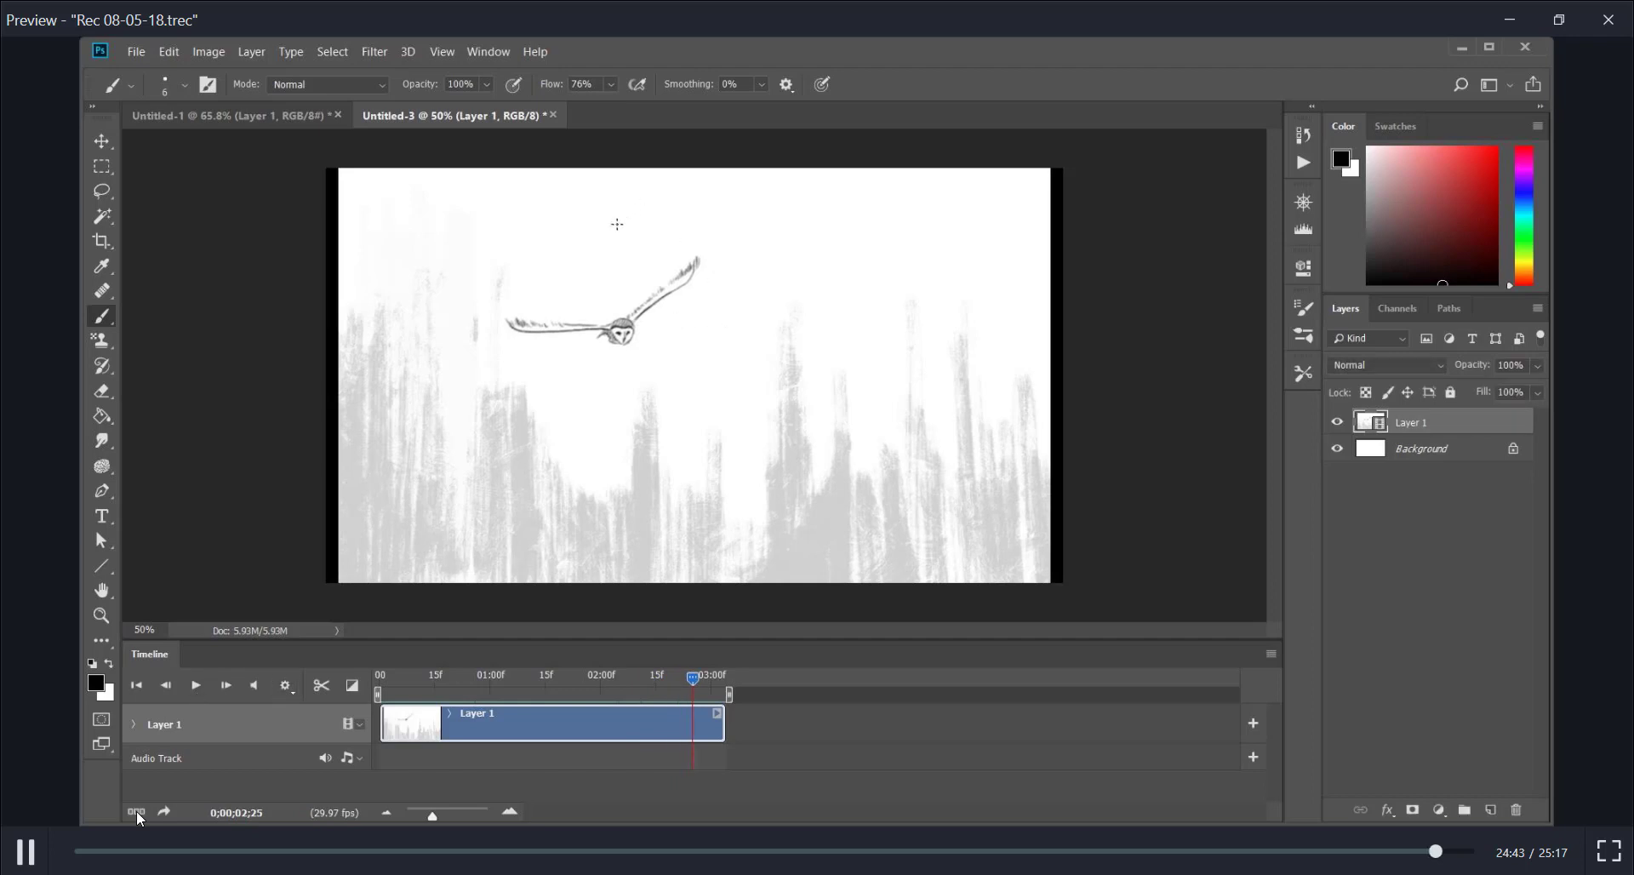
{"action": "left_click", "coordinate": [31, 851]}
{"action": "mouse_move", "coordinate": [1441, 852]}
{"action": "left_mouse_down"}
{"action": "mouse_move", "coordinate": [1366, 845]}
{"action": "mouse_move", "coordinate": [1401, 847]}
{"action": "left_mouse_up"}
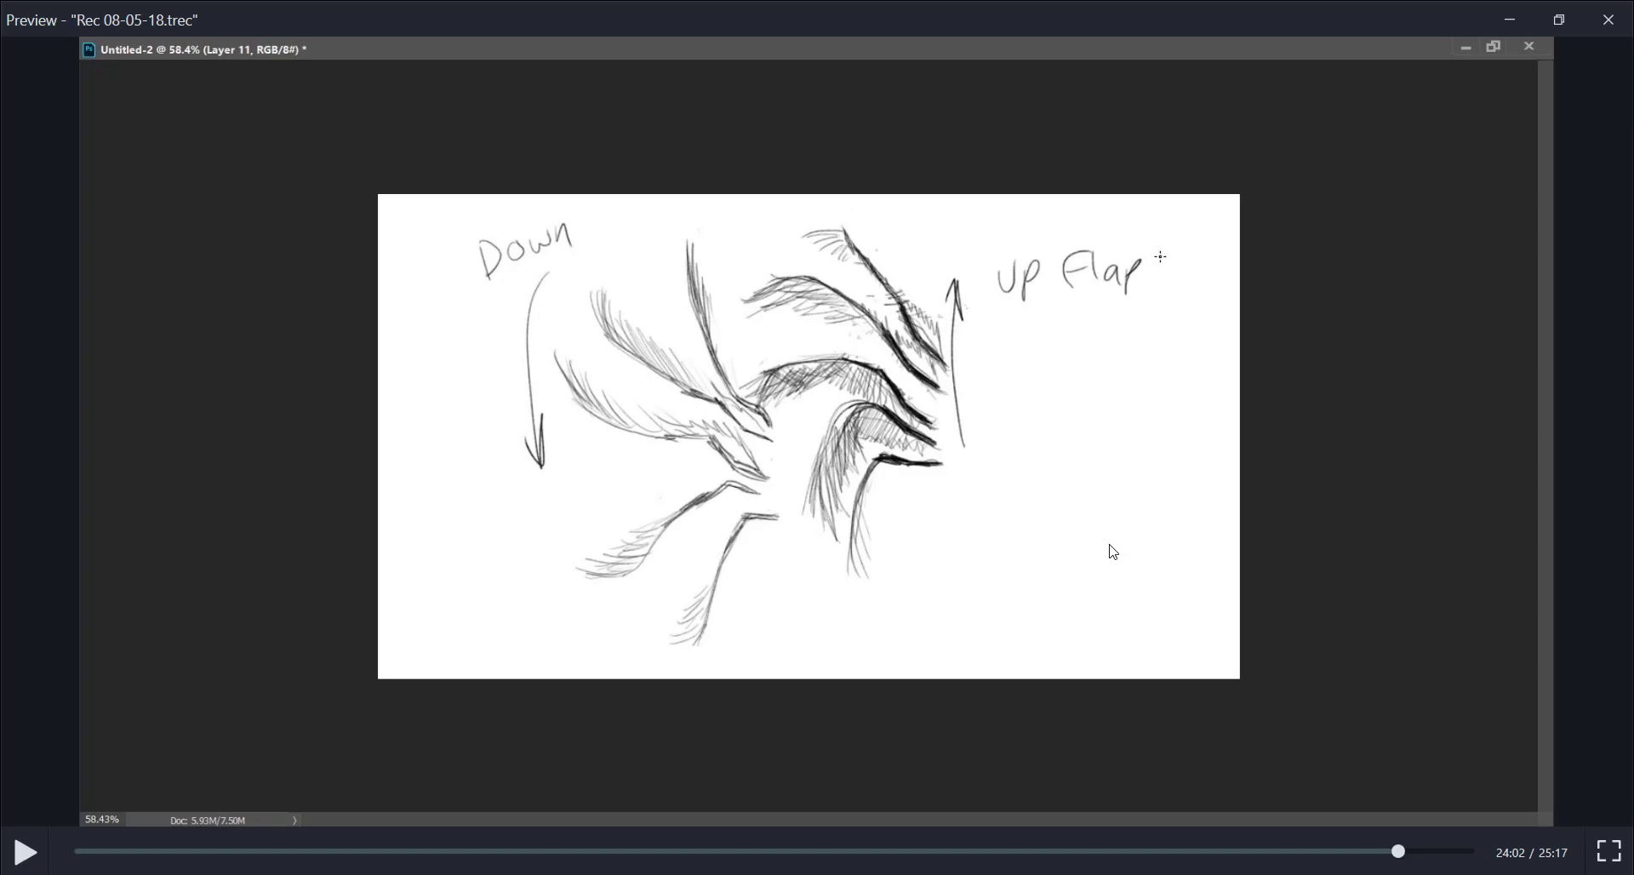
Play the owl flight animation from 24:29, move on to 24:36, and return to the flap sketches at 24:08
{"action": "left_click_drag", "start_coordinate": [1400, 850], "coordinate": [1426, 851]}
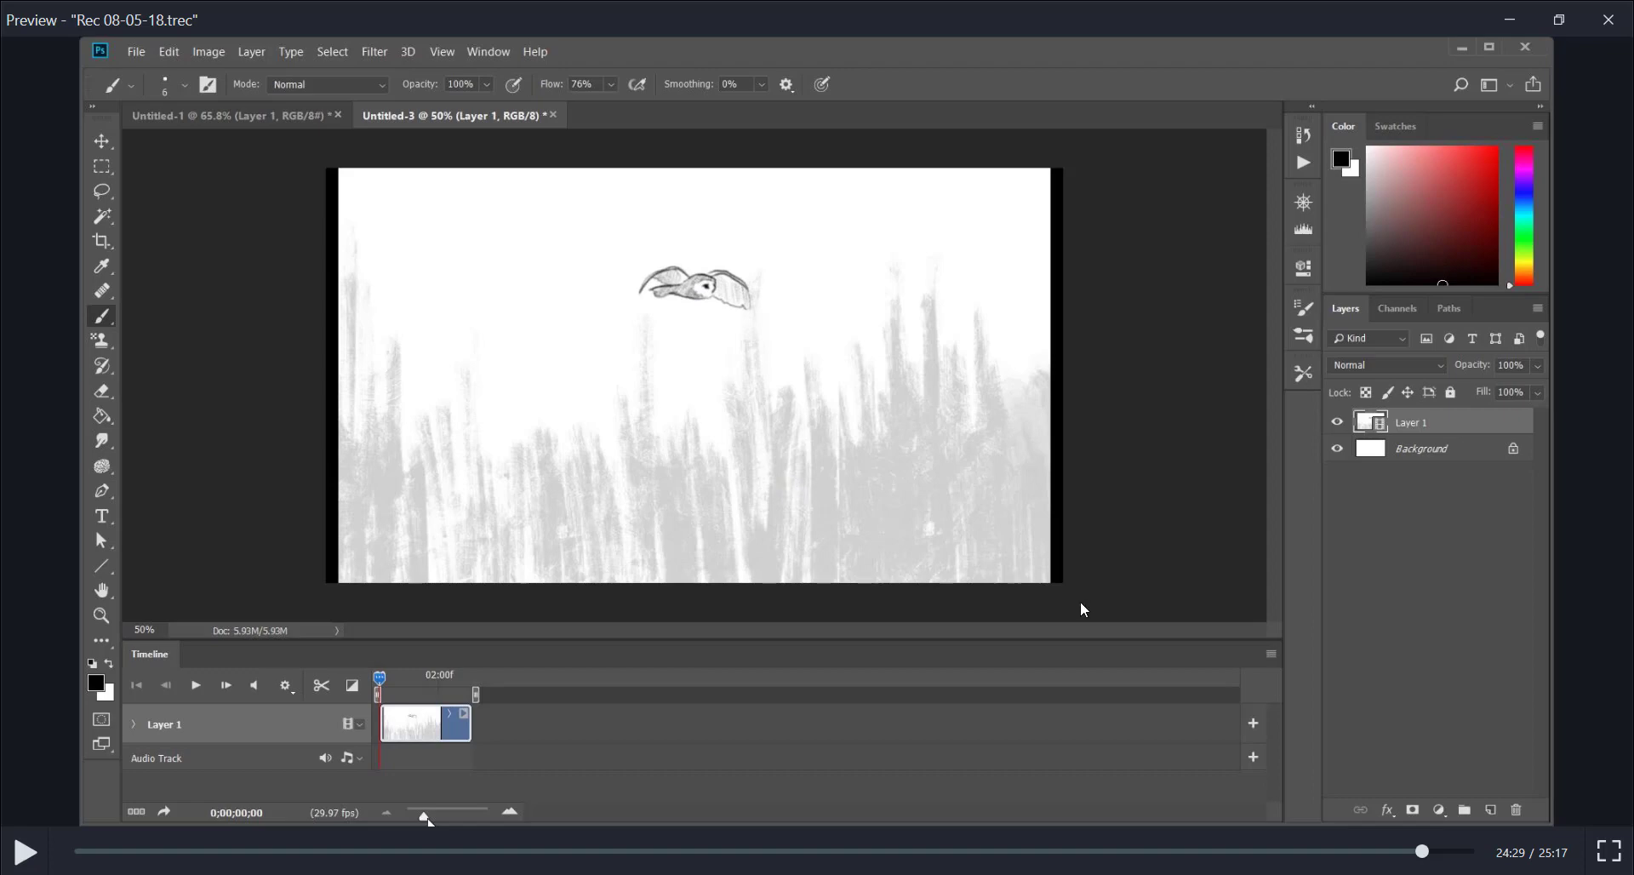
{"action": "left_click", "coordinate": [26, 851]}
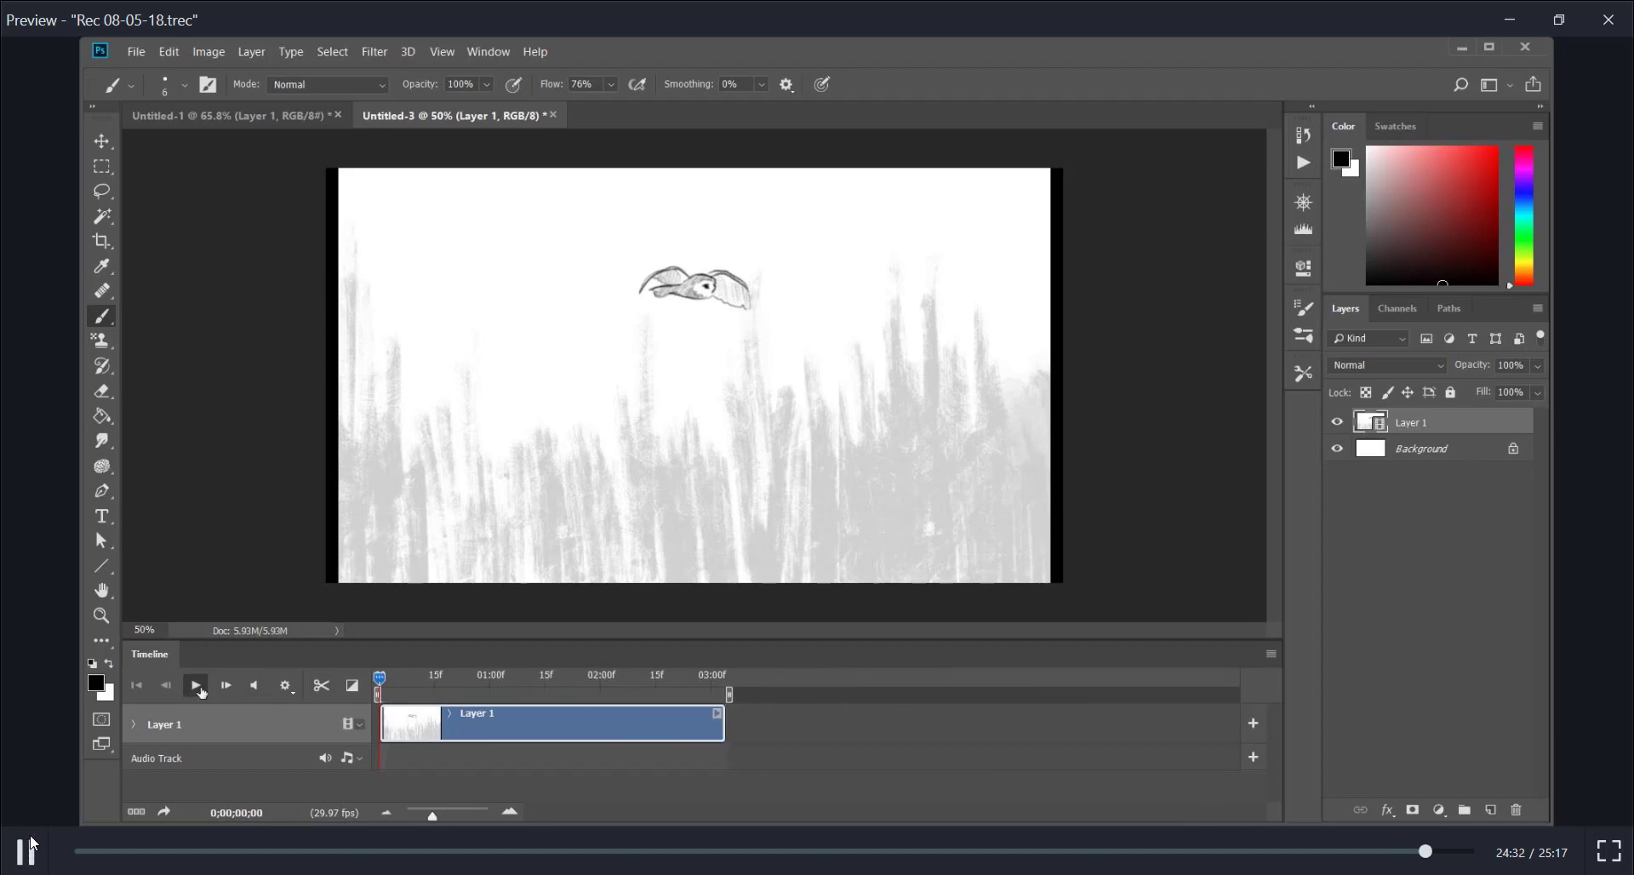
{"action": "left_click", "coordinate": [34, 842]}
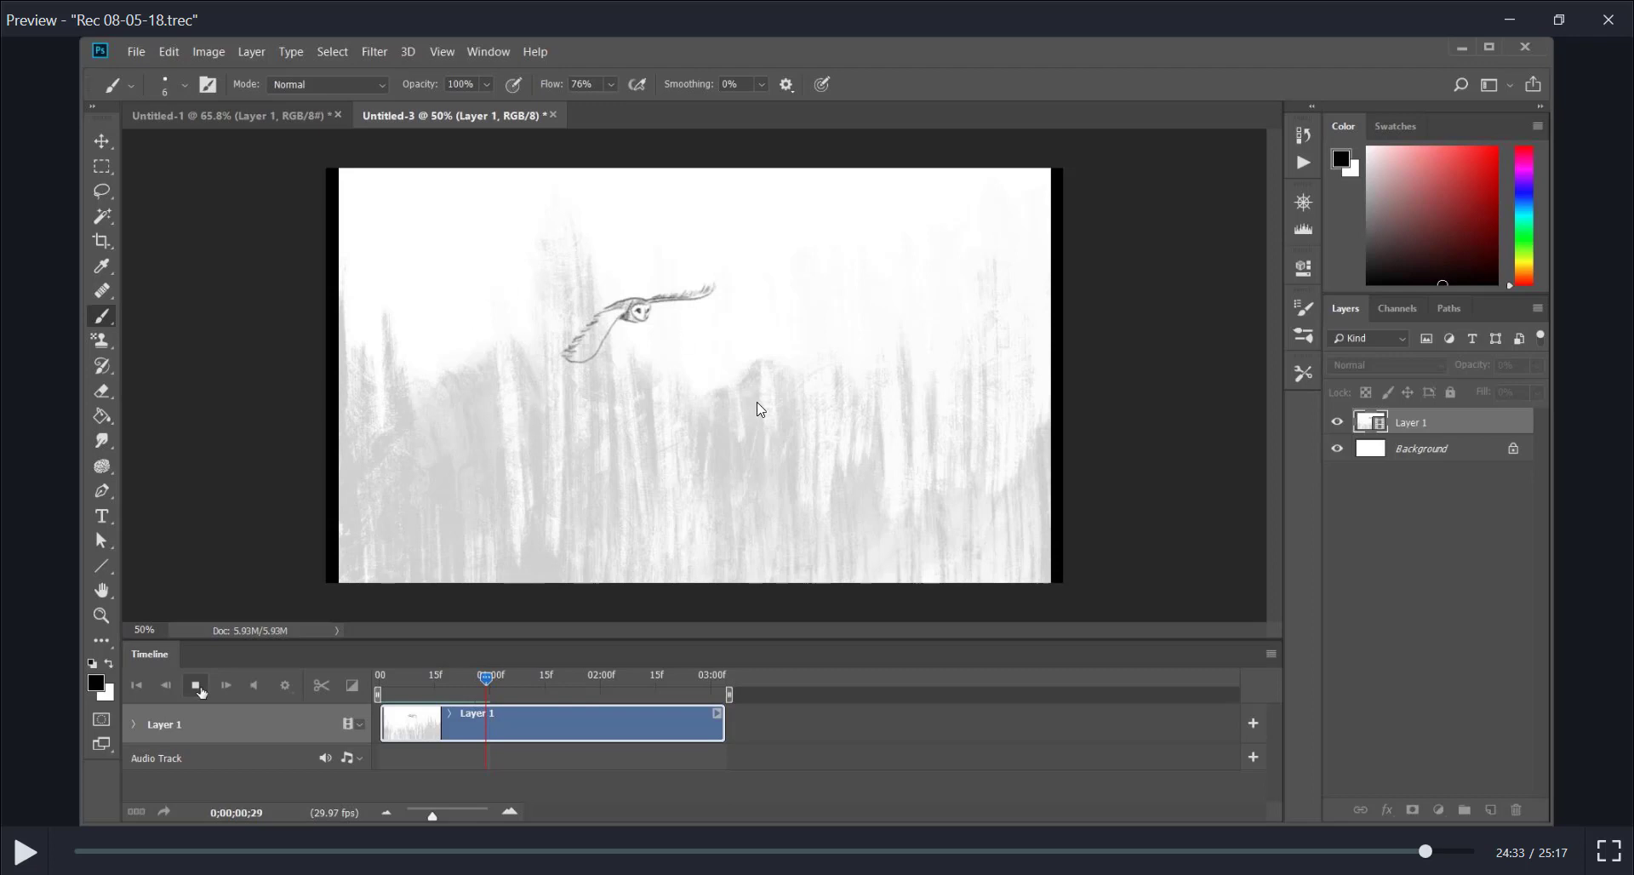
{"action": "left_click", "coordinate": [1430, 854]}
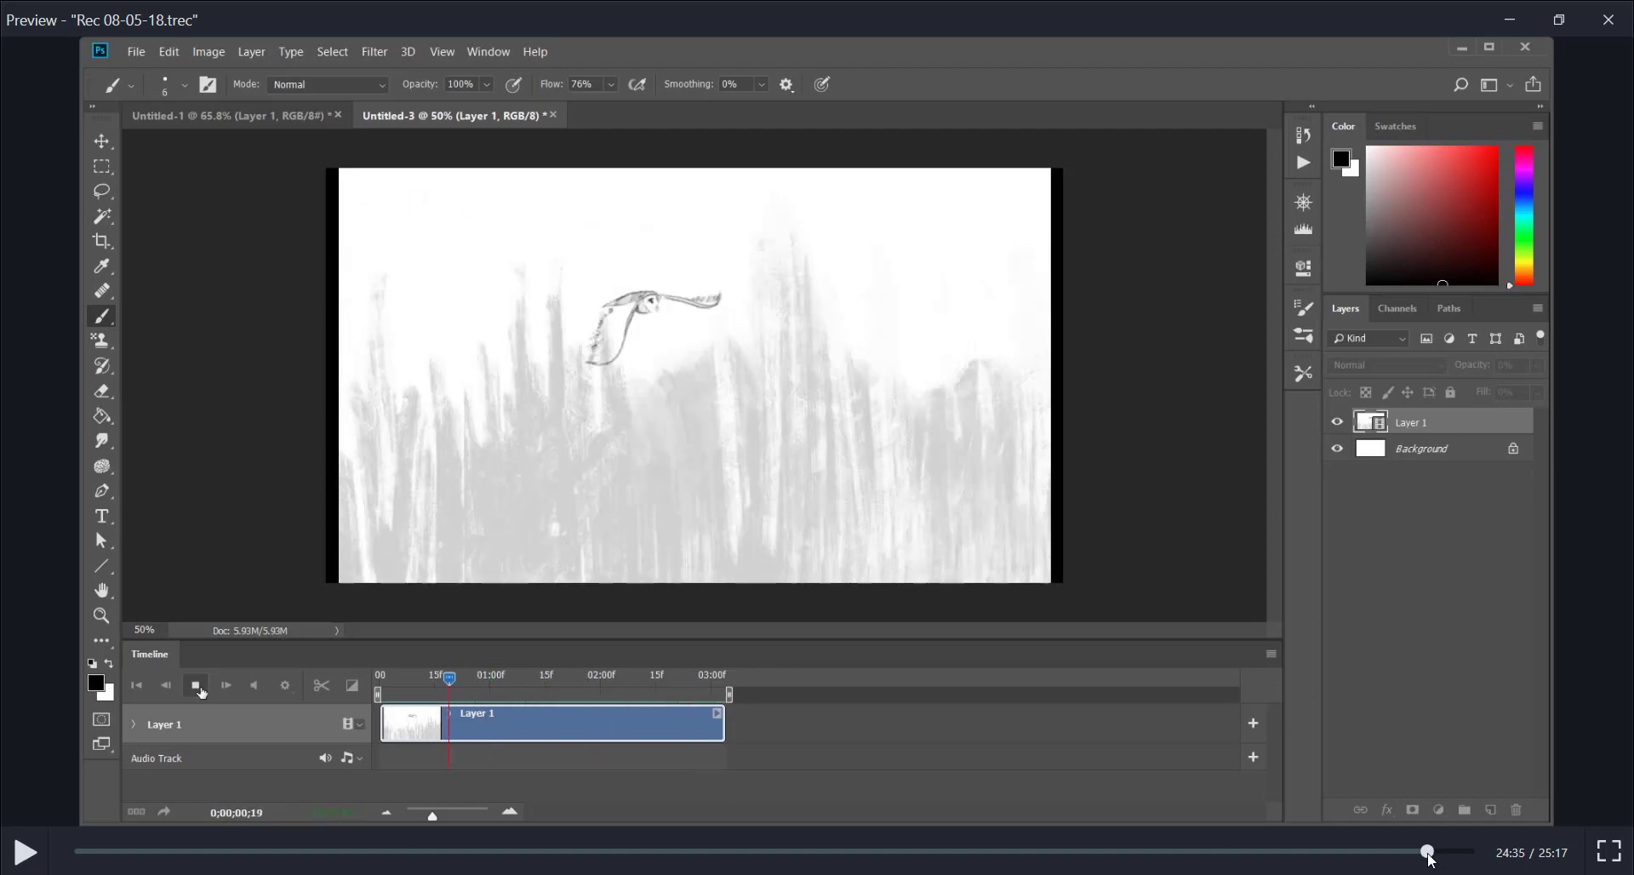
{"action": "left_click_drag", "start_coordinate": [1428, 854], "coordinate": [1429, 851]}
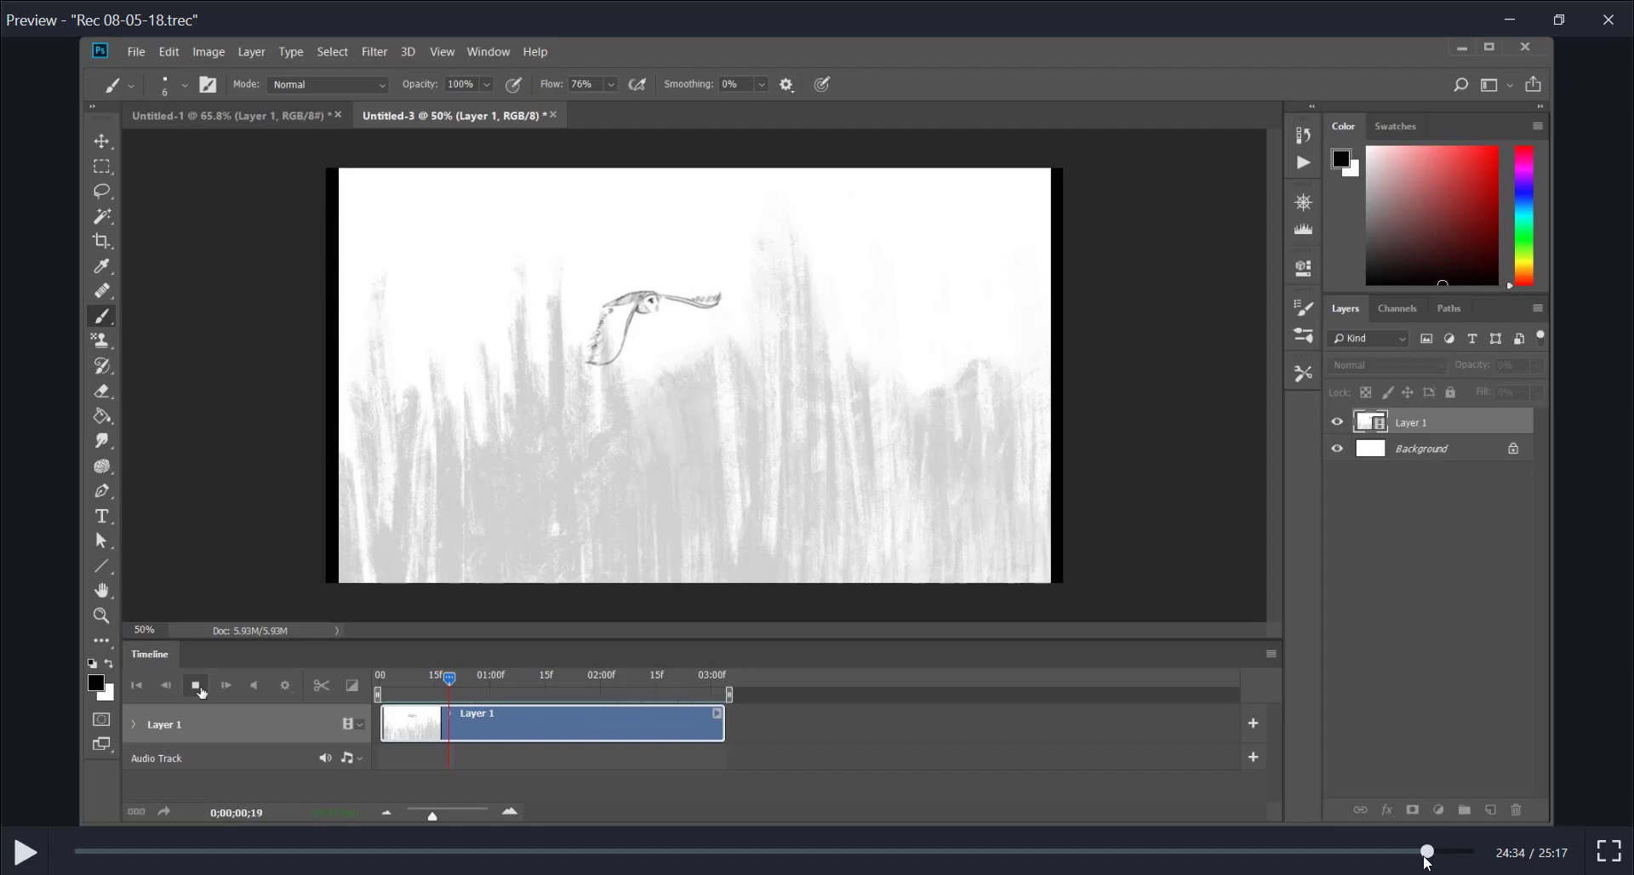
{"action": "mouse_move", "coordinate": [1425, 851]}
{"action": "left_mouse_down"}
{"action": "mouse_move", "coordinate": [1265, 847]}
{"action": "mouse_move", "coordinate": [1404, 853]}
{"action": "left_mouse_up"}
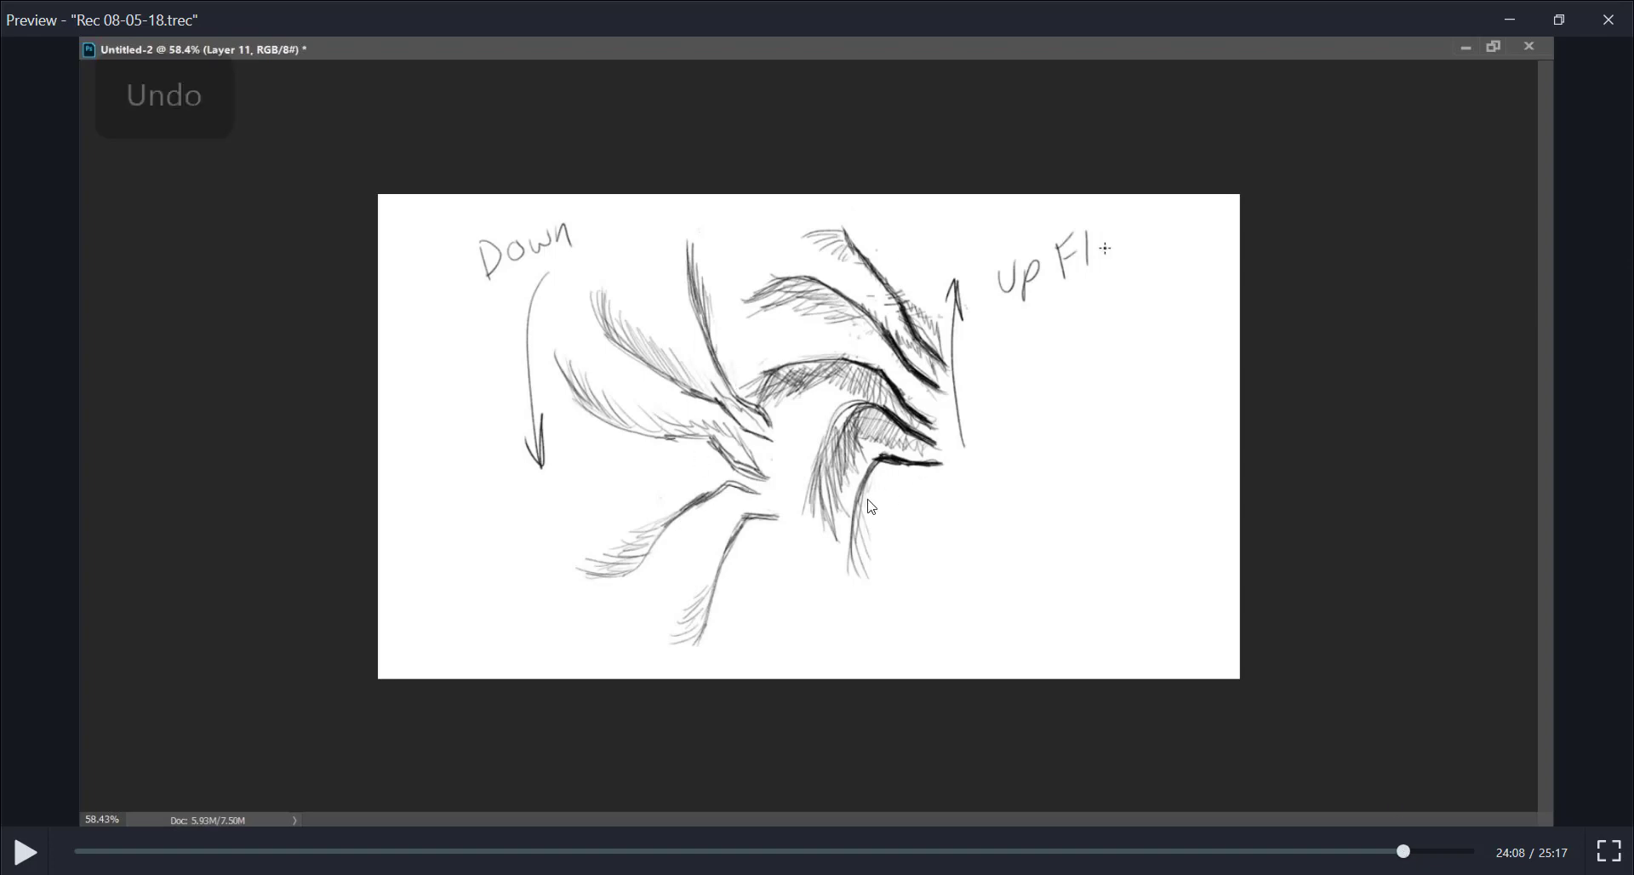